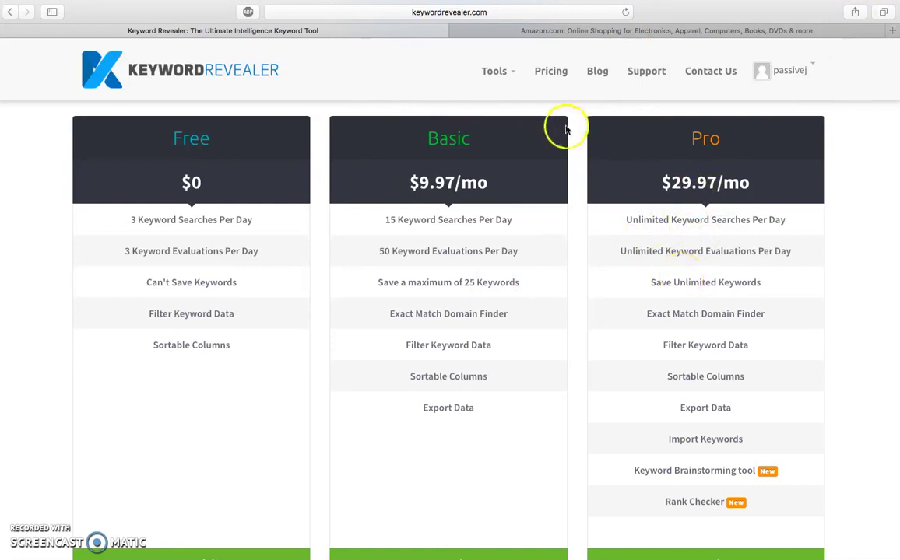
Step: Open the keyword search tool in Keyword Revealer
click(515, 72)
click(461, 100)
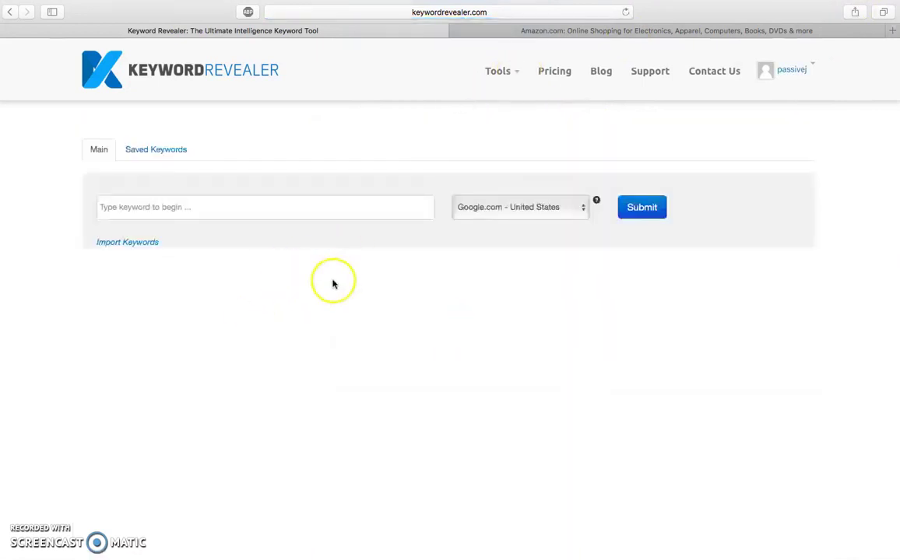
click(650, 30)
click(234, 28)
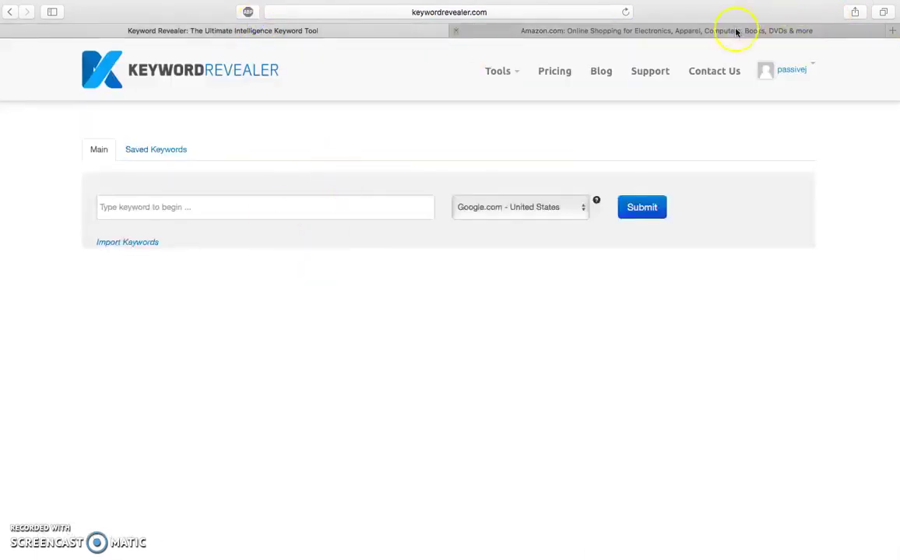
Step: Open the Google AdWords Keyword Planner in a new browser tab and sign in to the account
click(700, 31)
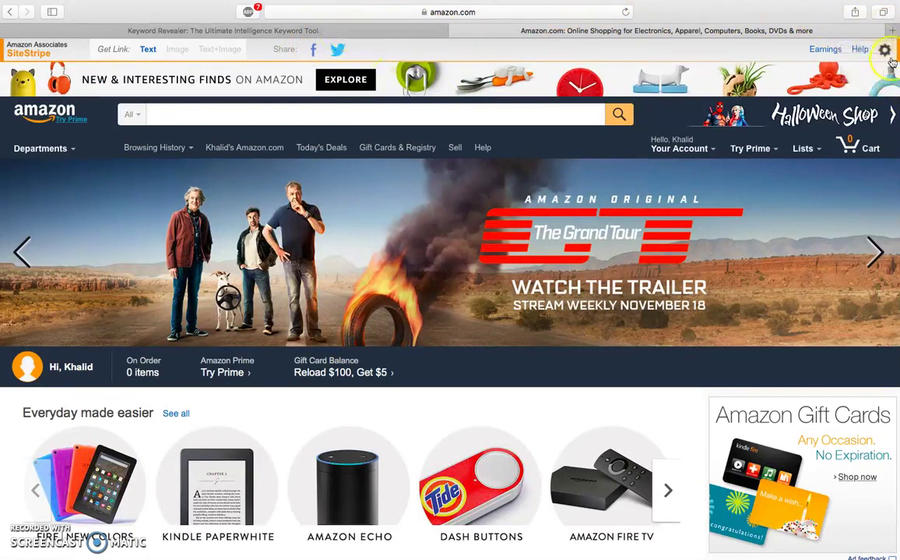
click(892, 30)
text(a)
key(Down)
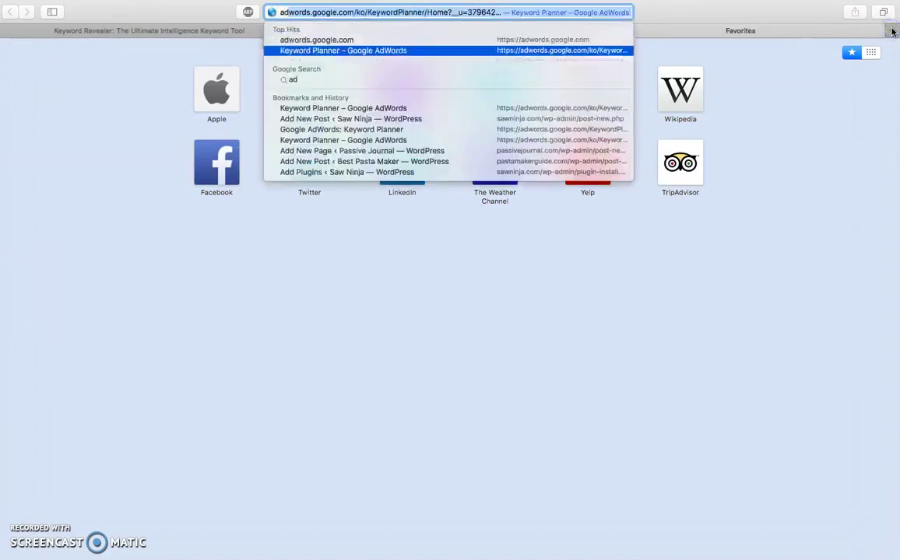
key(Return)
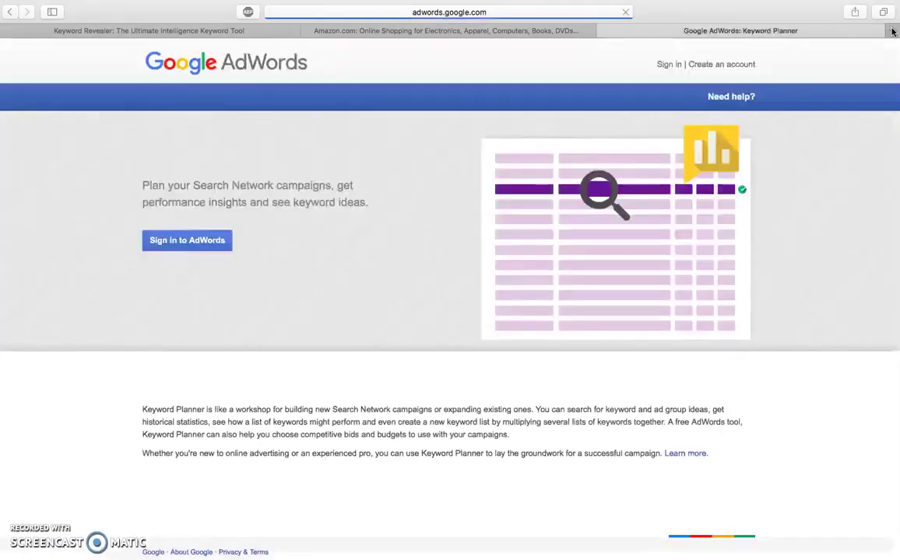
click(665, 64)
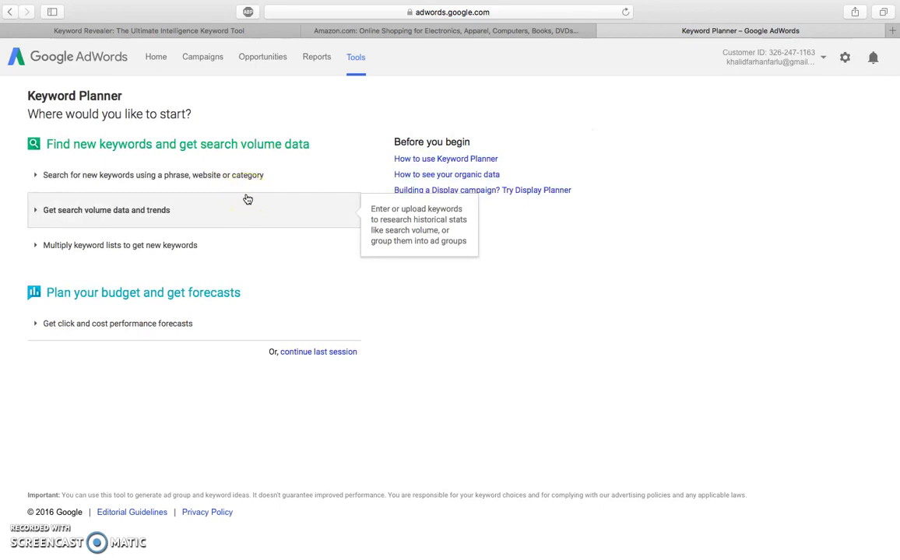
Step: Expand the Keyword Planner option to search for new keywords using a phrase, website or category
click(141, 29)
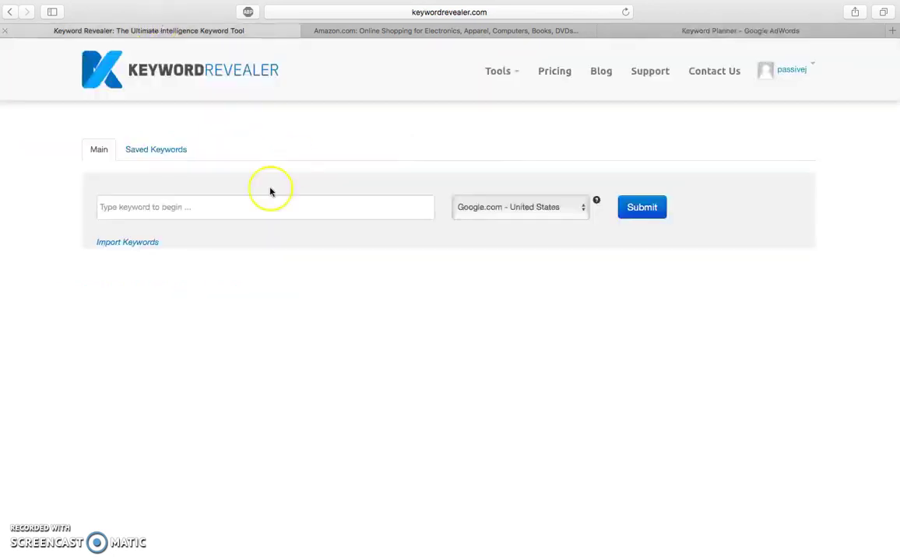
click(683, 32)
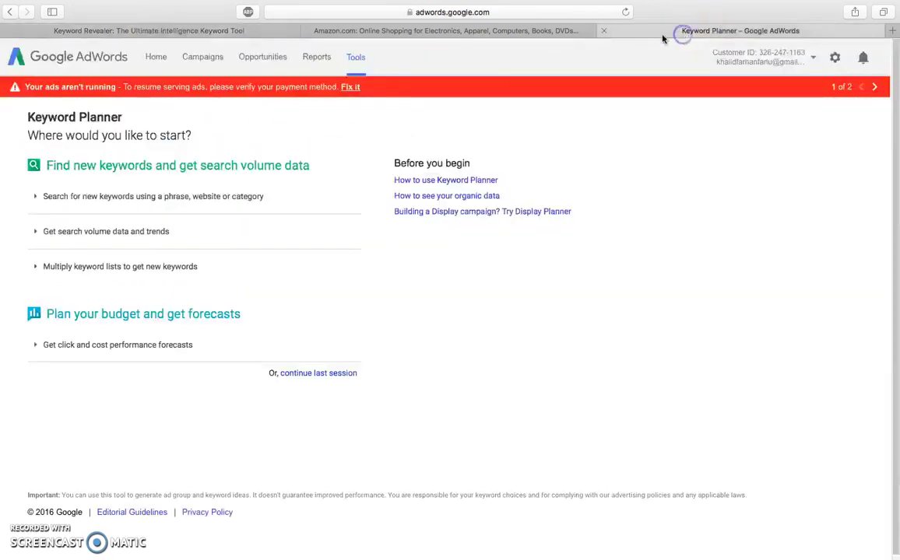
click(147, 204)
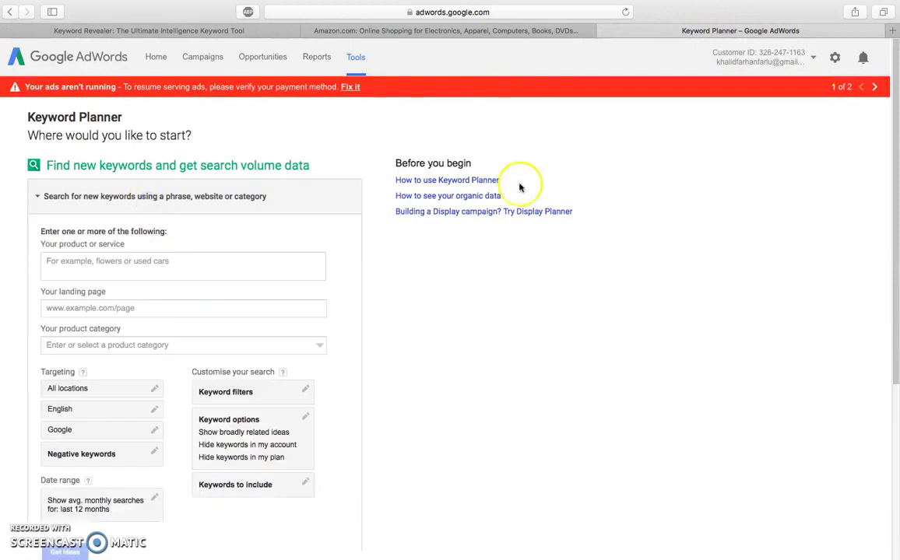
click(451, 13)
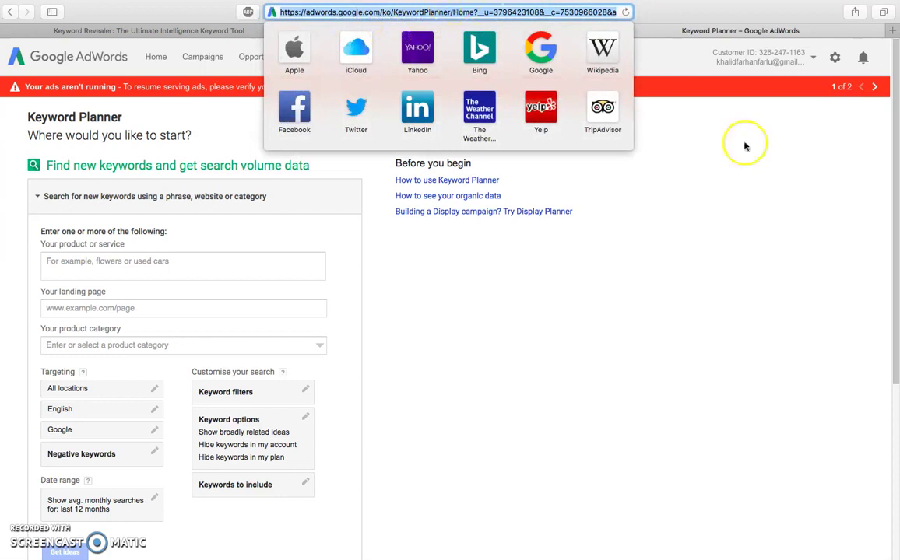
click(723, 198)
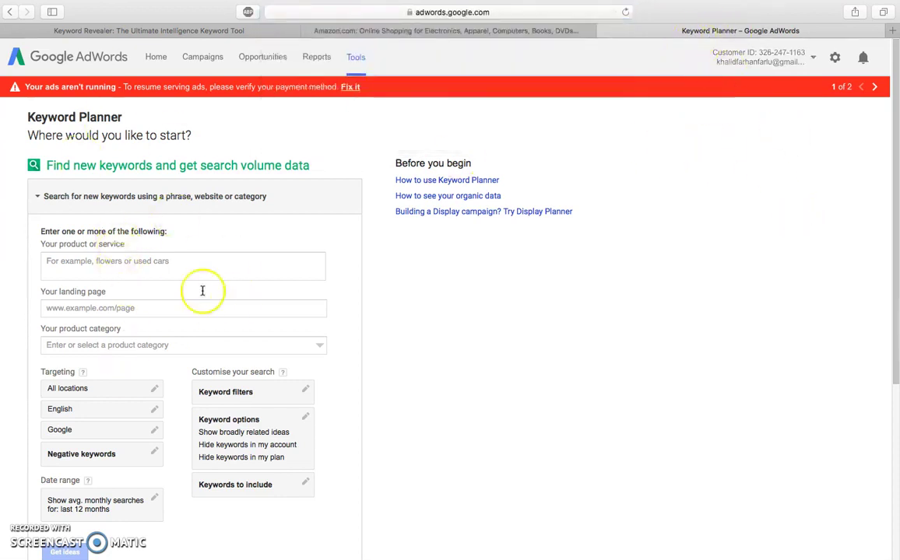
click(360, 56)
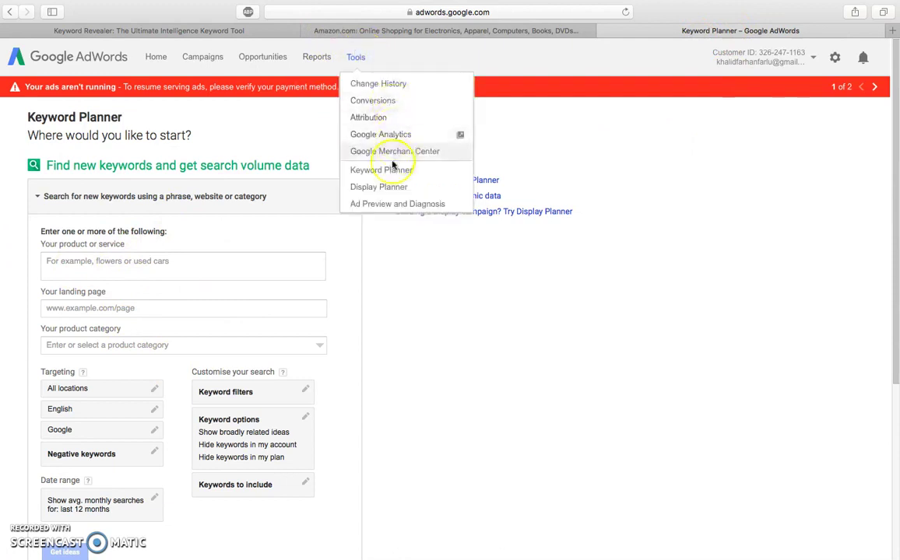
click(675, 198)
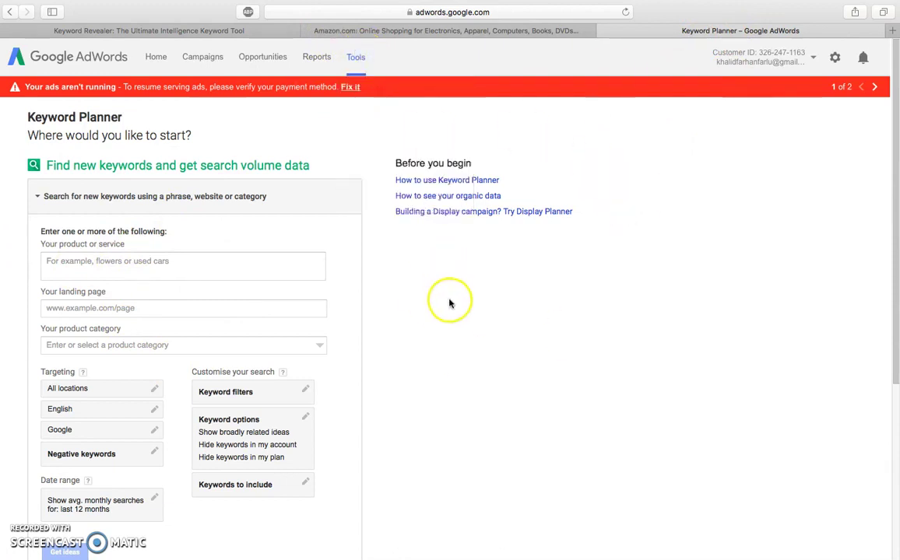
Step: Set the Keyword Planner's location targeting to United States and save it, leaving the product or service field ready for input
scroll(257, 296, down, 2)
click(151, 202)
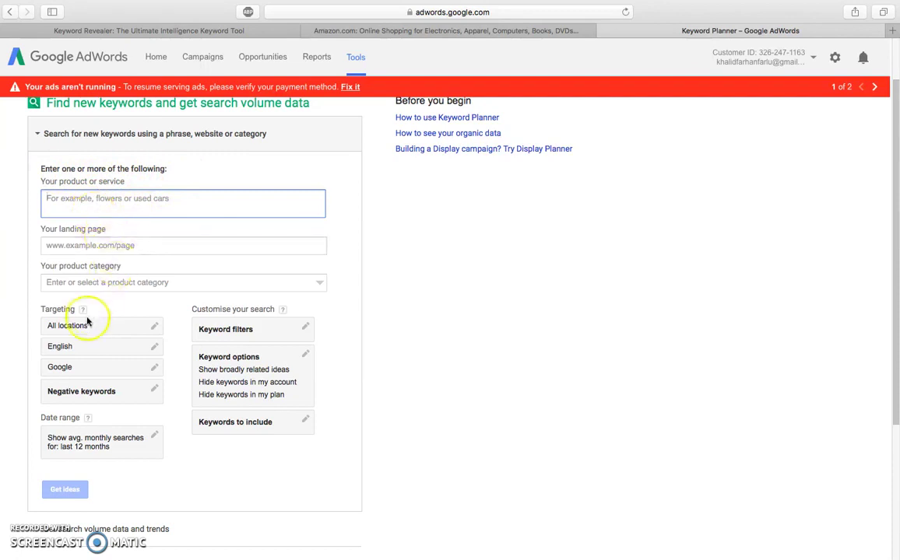
click(156, 330)
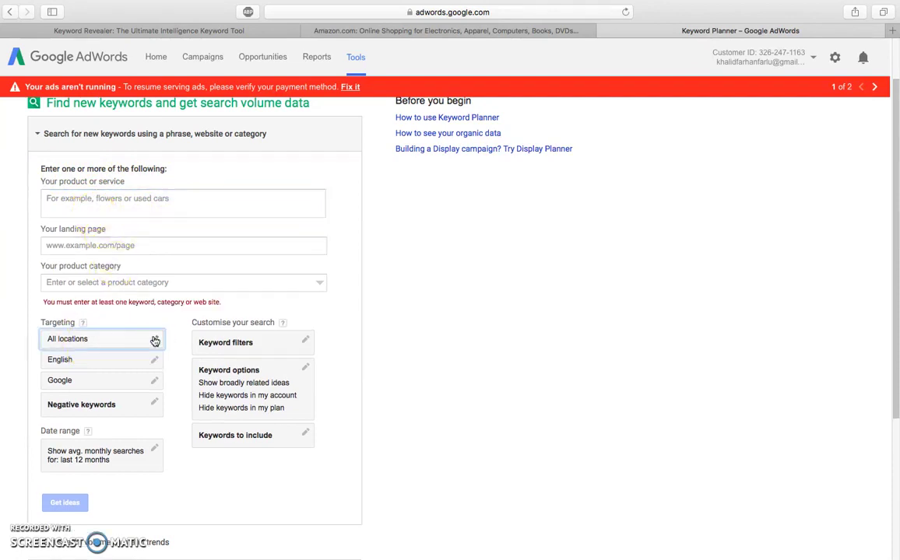
click(126, 388)
text(united)
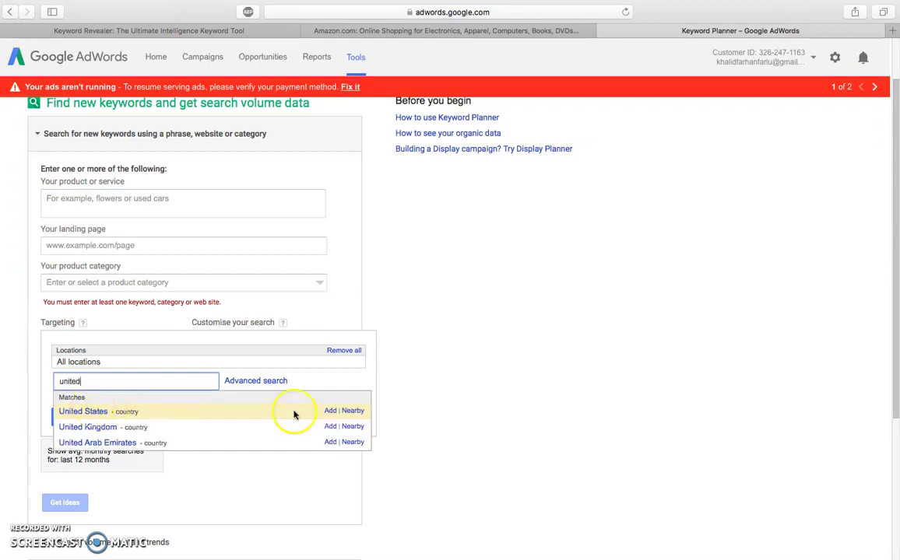
click(329, 411)
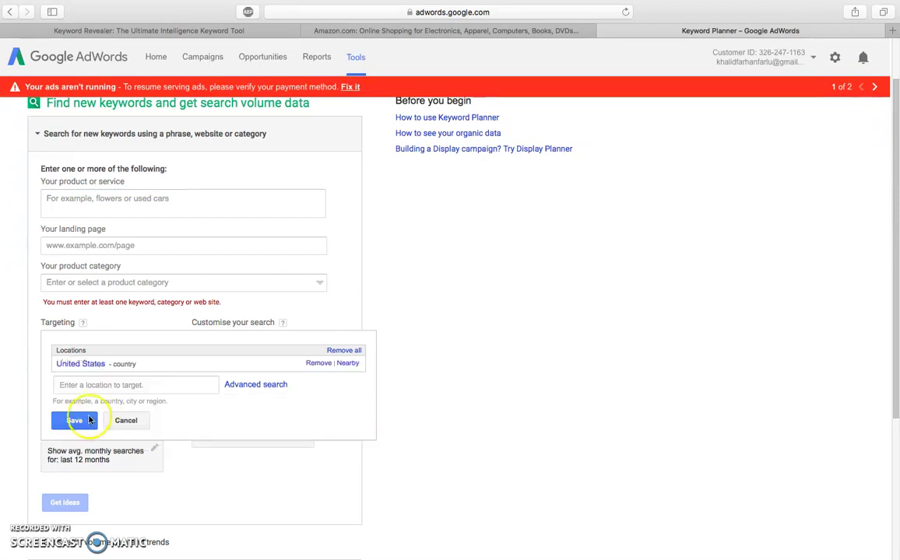
click(70, 420)
click(81, 412)
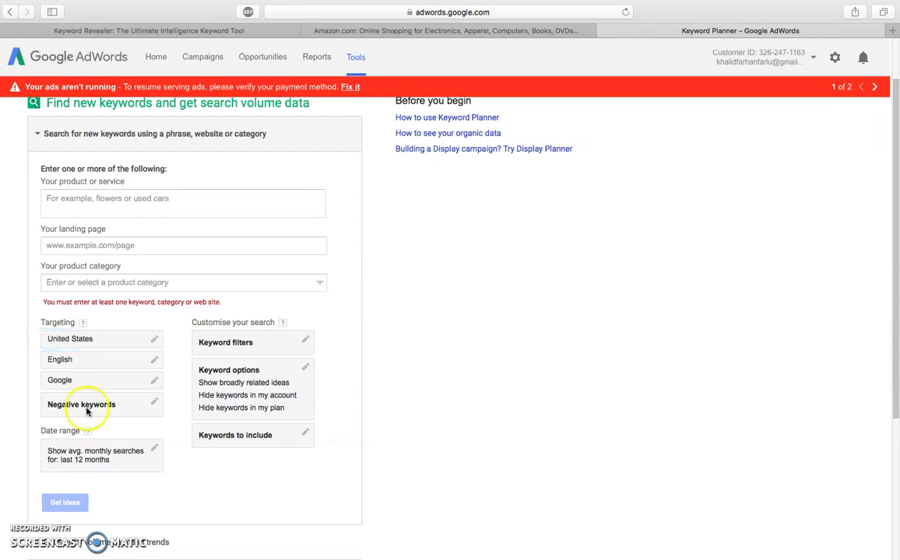
click(206, 197)
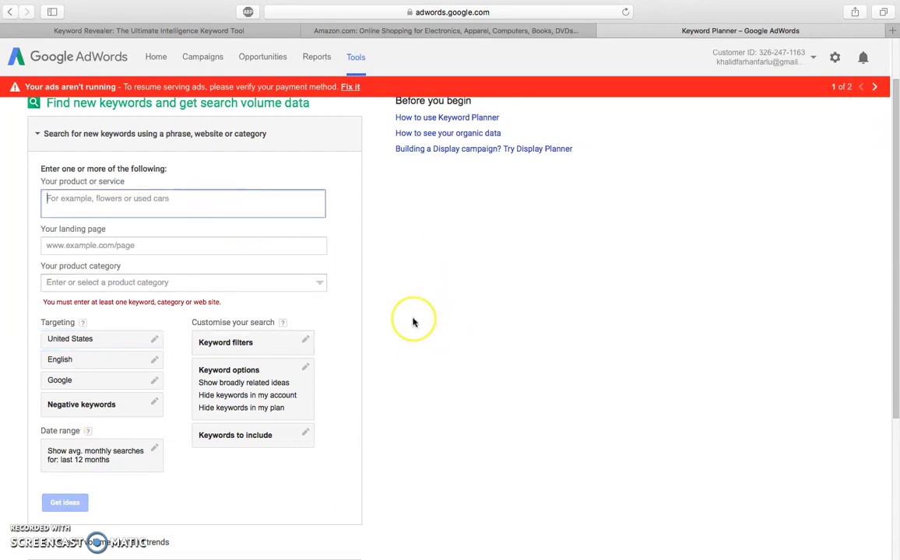
Step: Switch to Amazon and examine the full list of search departments for possible niche categories
click(471, 30)
click(254, 155)
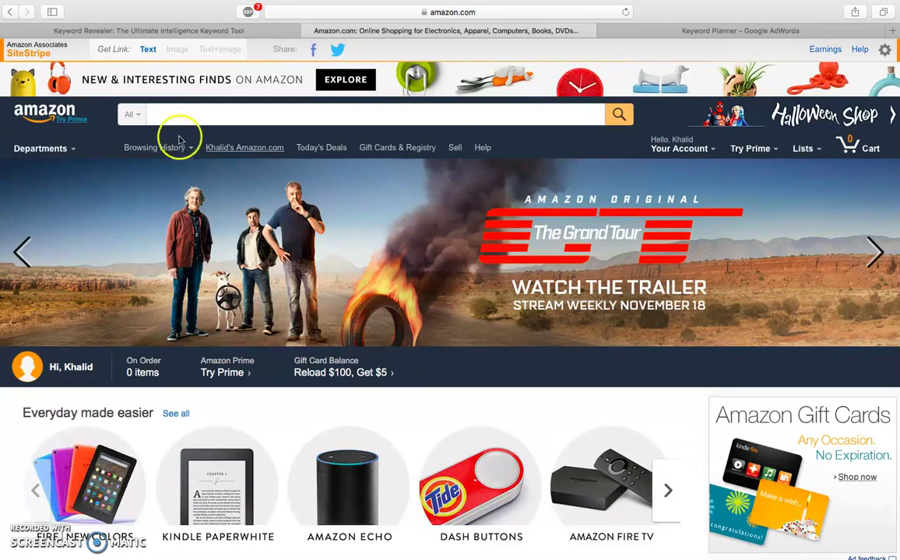
click(136, 116)
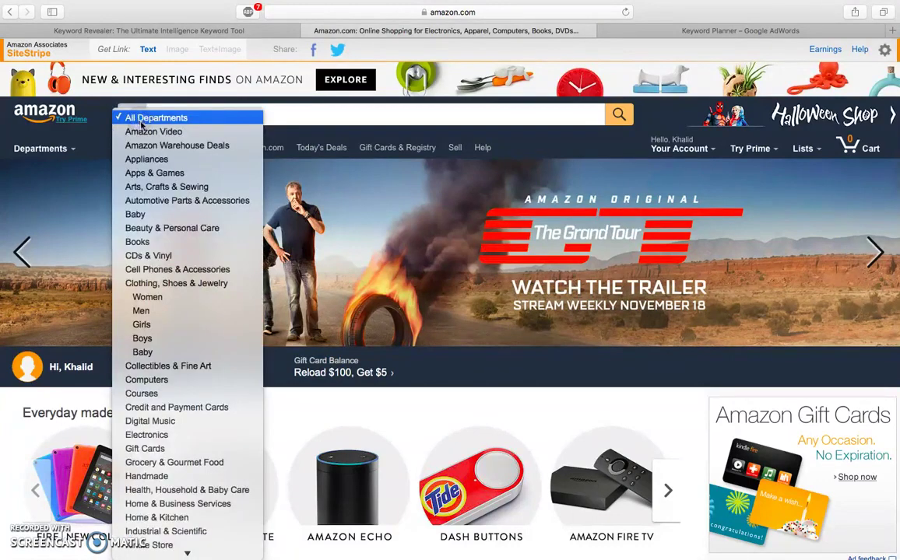
scroll(186, 222, down, 5)
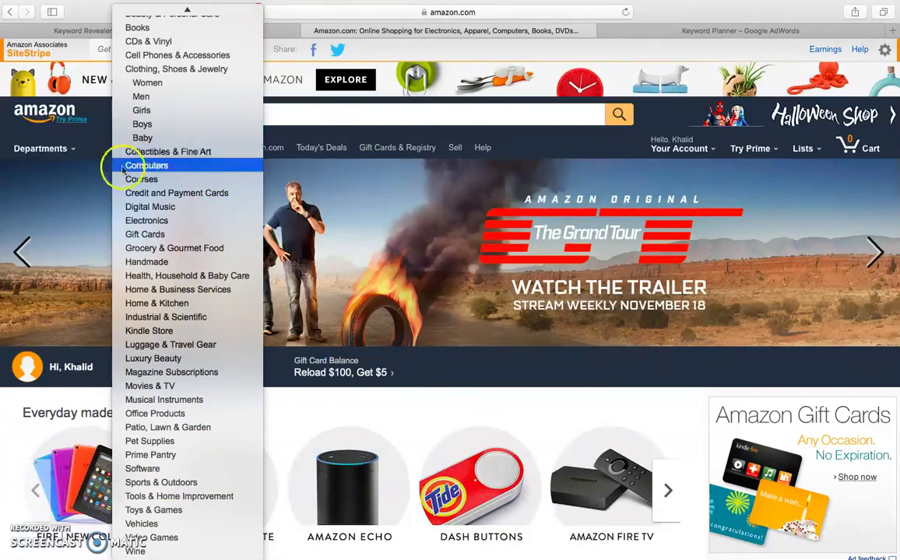
click(95, 181)
mouse_move(78, 156)
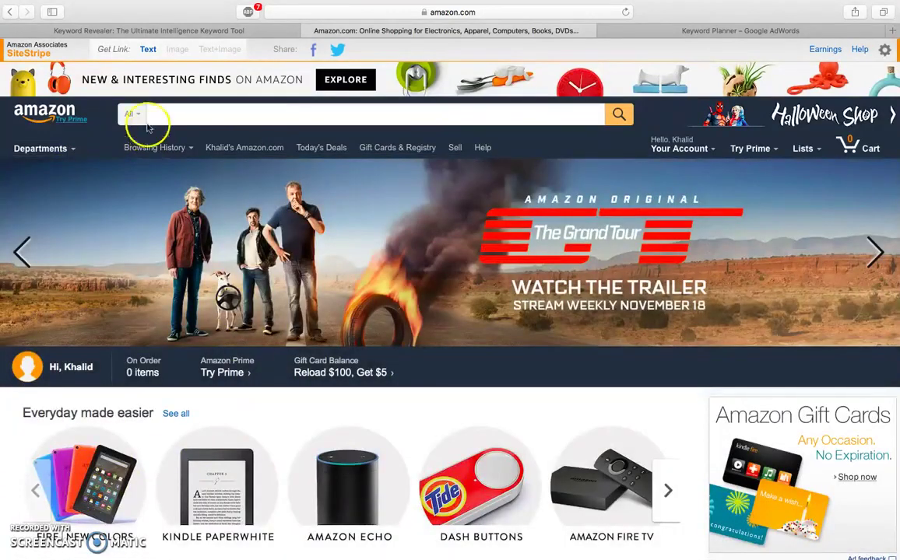
click(138, 115)
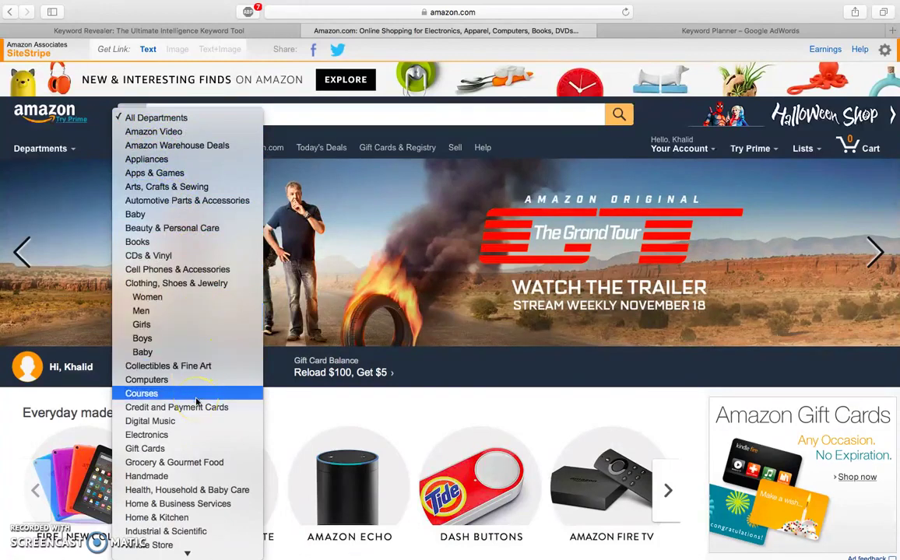
scroll(196, 401, down, 5)
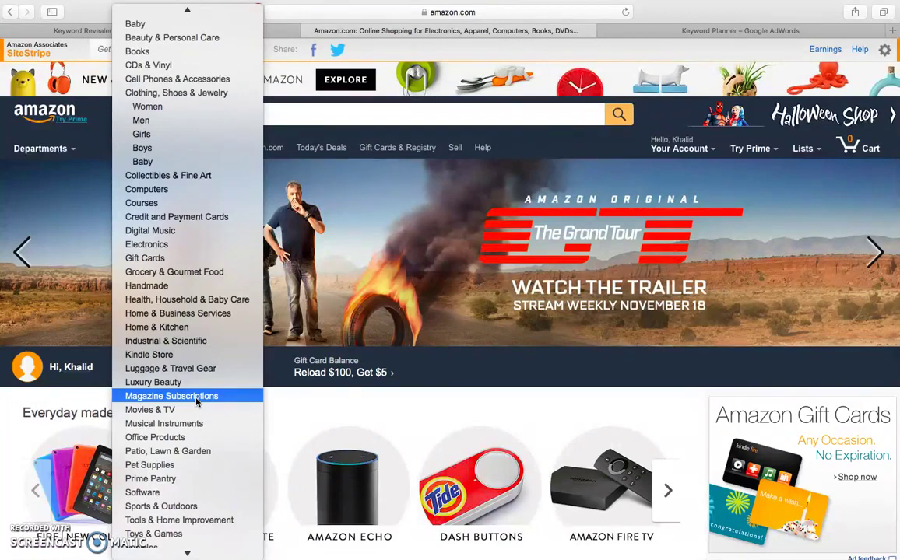
scroll(196, 402, up, 3)
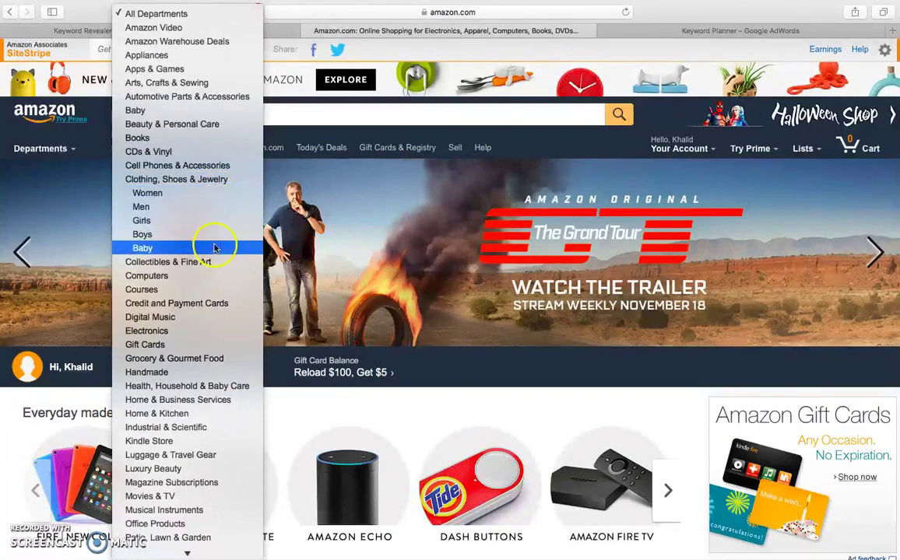
scroll(202, 358, down, 3)
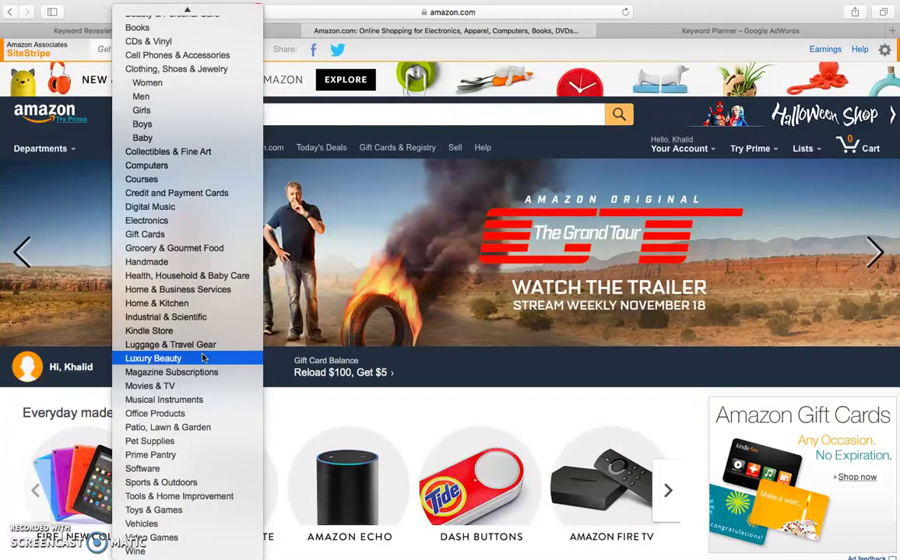
click(208, 224)
scroll(207, 224, up, 4)
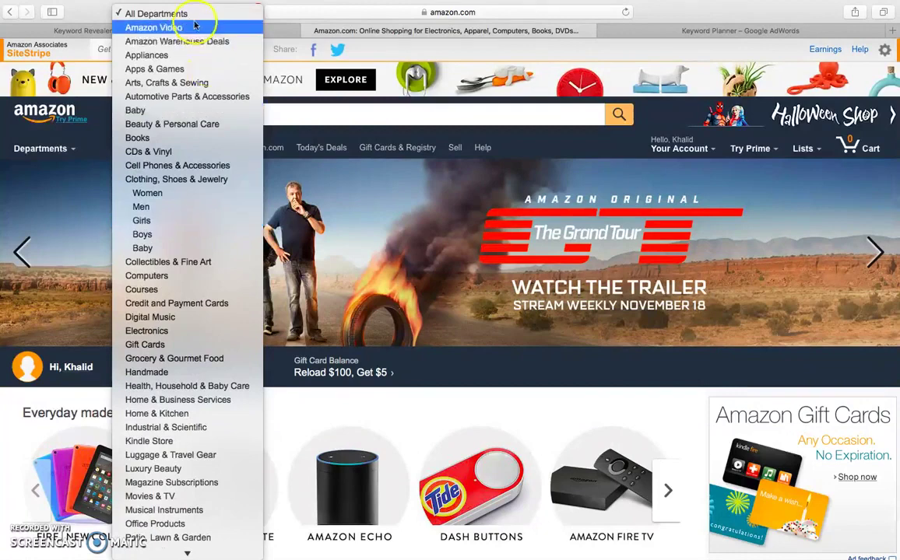
scroll(211, 346, down, 4)
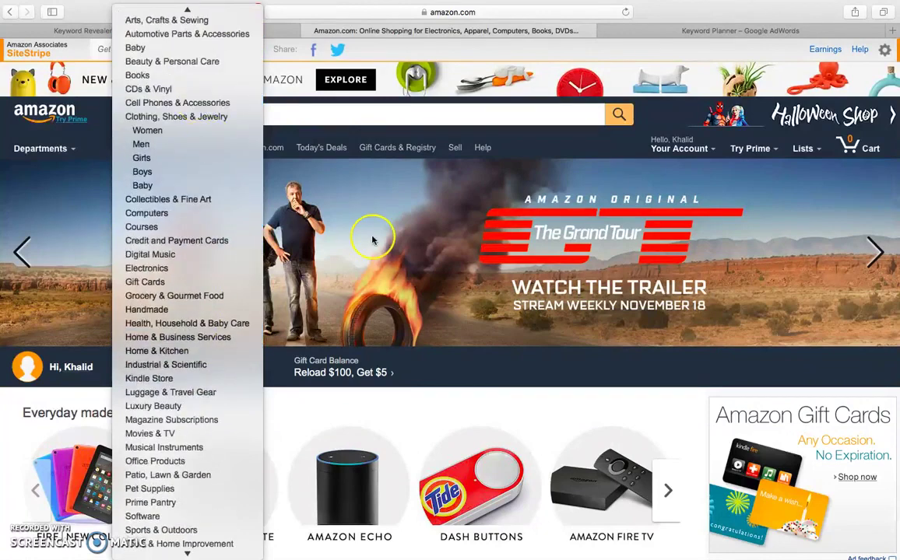
click(366, 237)
click(130, 112)
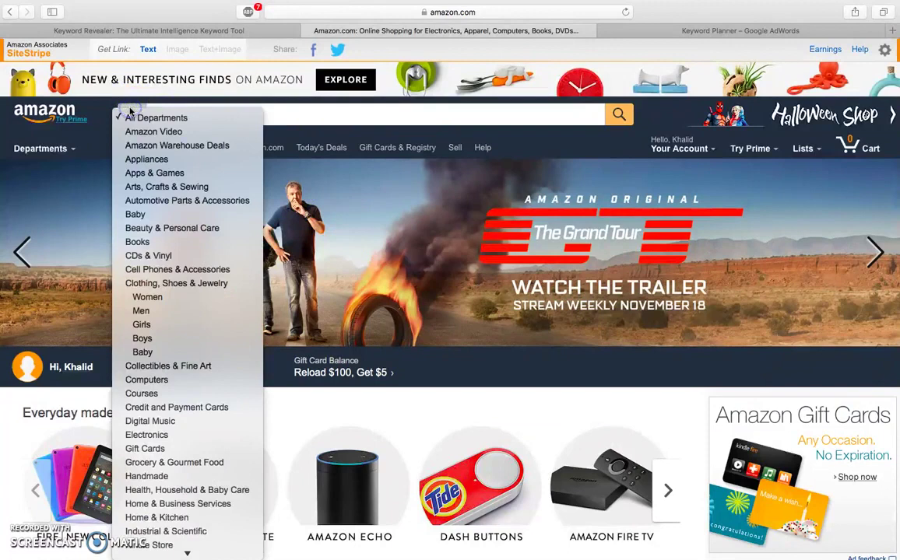
click(129, 114)
click(621, 123)
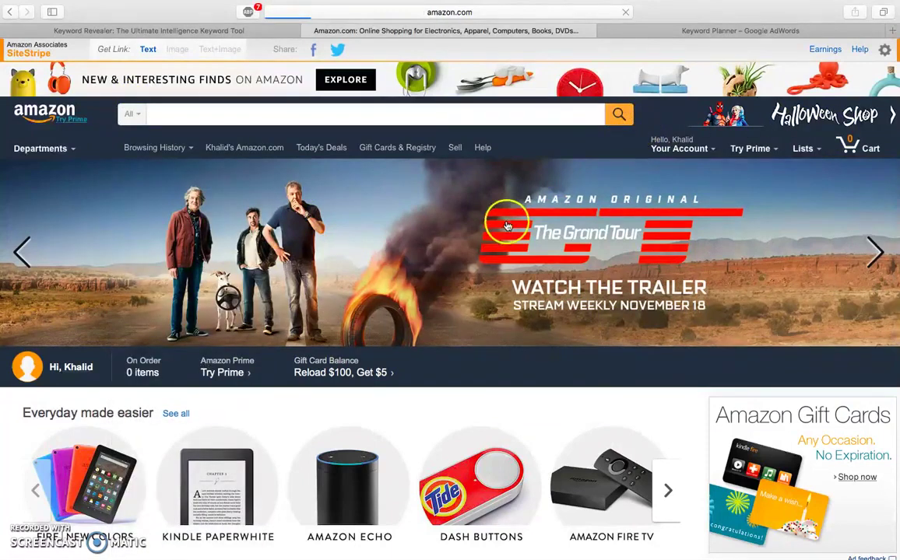
click(356, 245)
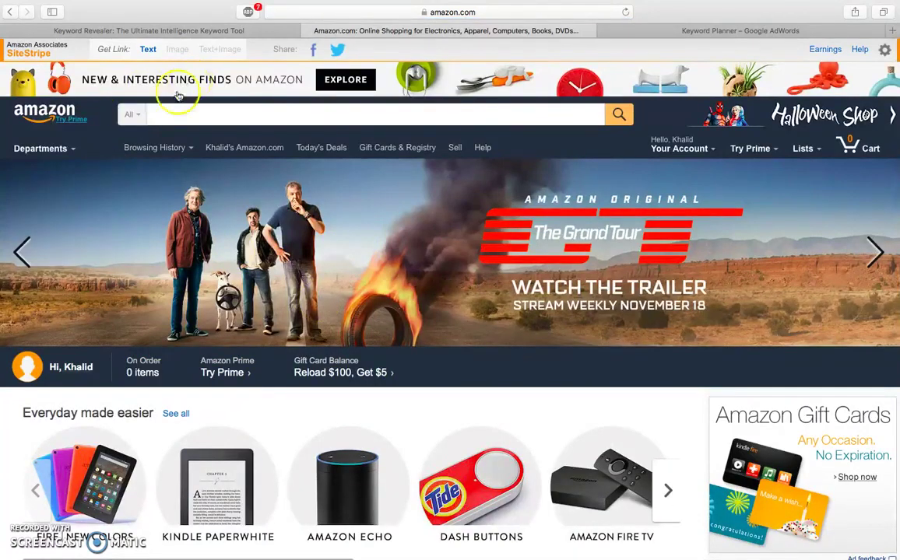
Step: Set the Amazon search department to Appliances
click(132, 115)
click(567, 278)
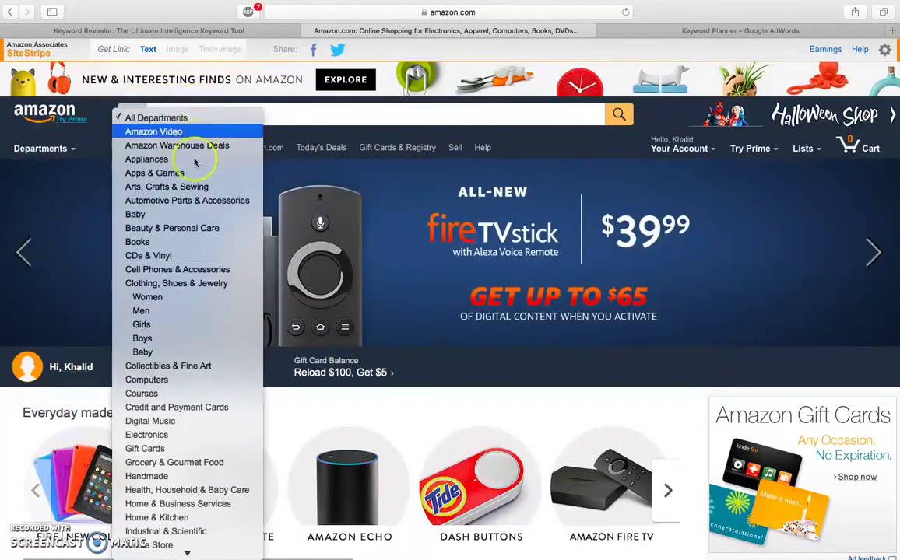
key(Down)
key(Down)
key(Up)
key(Up)
key(Up)
key(Up)
key(Up)
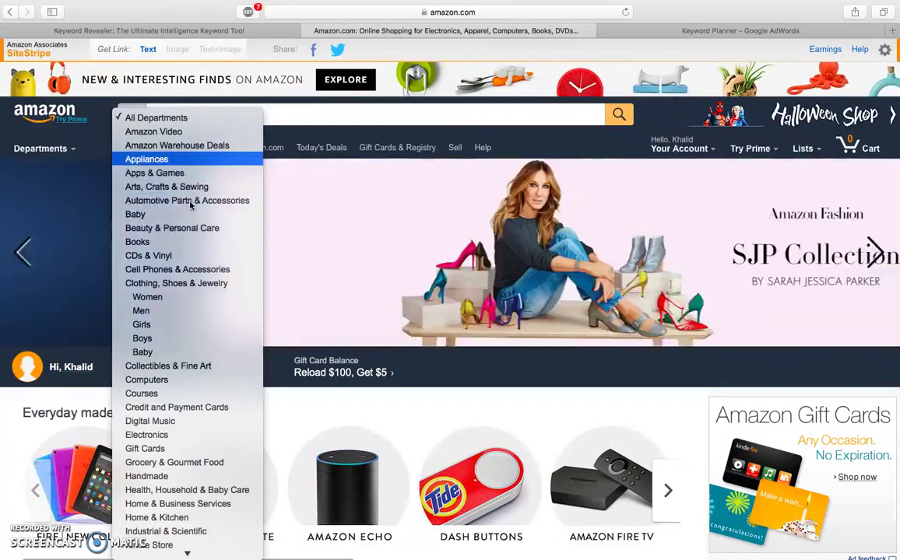
click(160, 161)
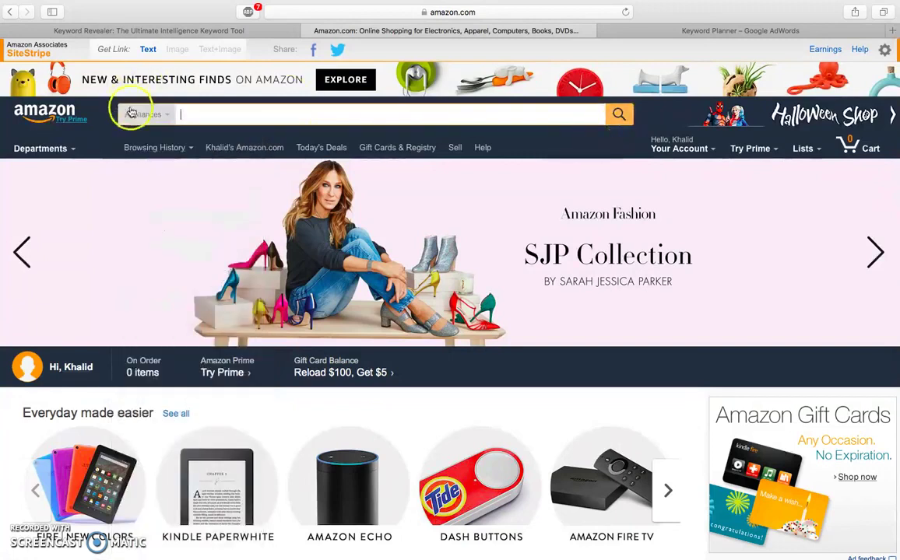
Step: Run an empty search within the Appliances department to open its category page
click(620, 115)
click(540, 116)
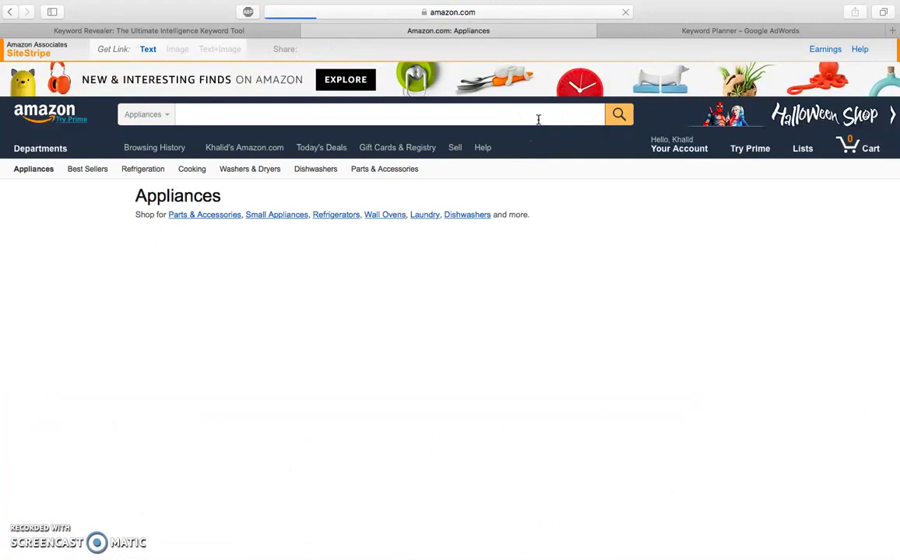
click(422, 390)
Step: Examine the Appliances page's subcategory list, featured deals, best sellers and hot new releases for niche product ideas
scroll(422, 391, down, 2)
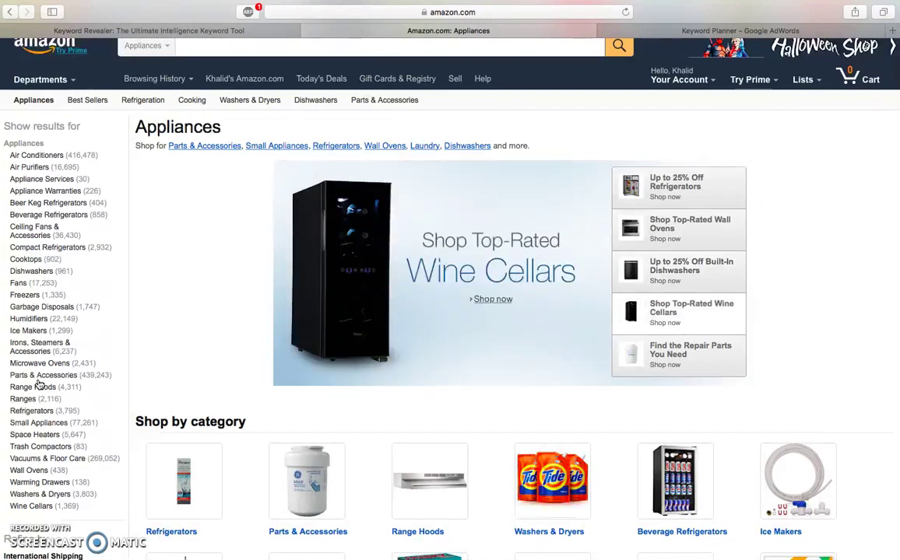
scroll(195, 359, down, 4)
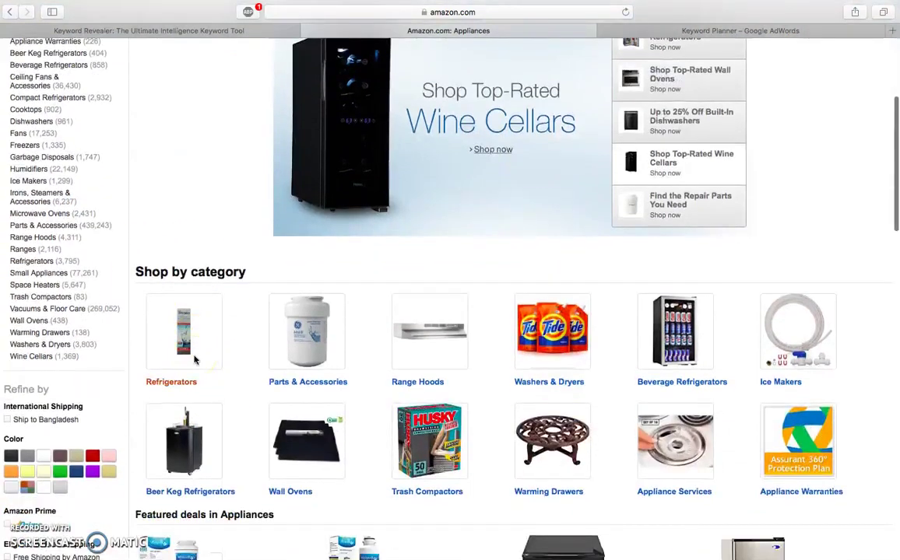
scroll(195, 360, down, 1)
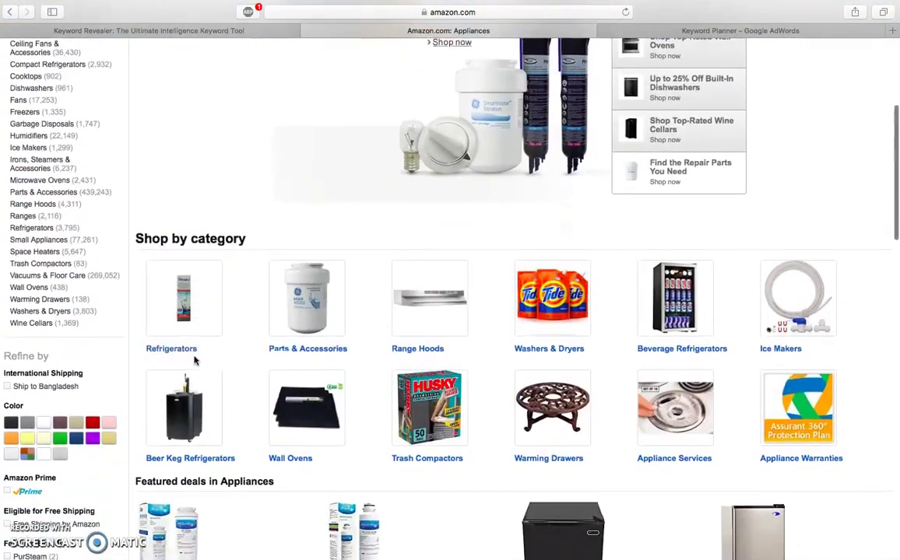
scroll(194, 359, up, 7)
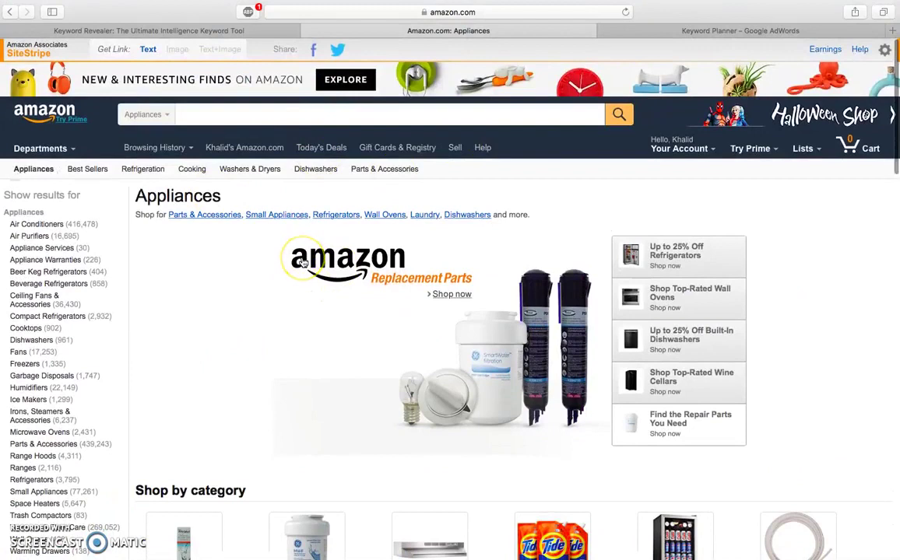
scroll(303, 263, down, 1)
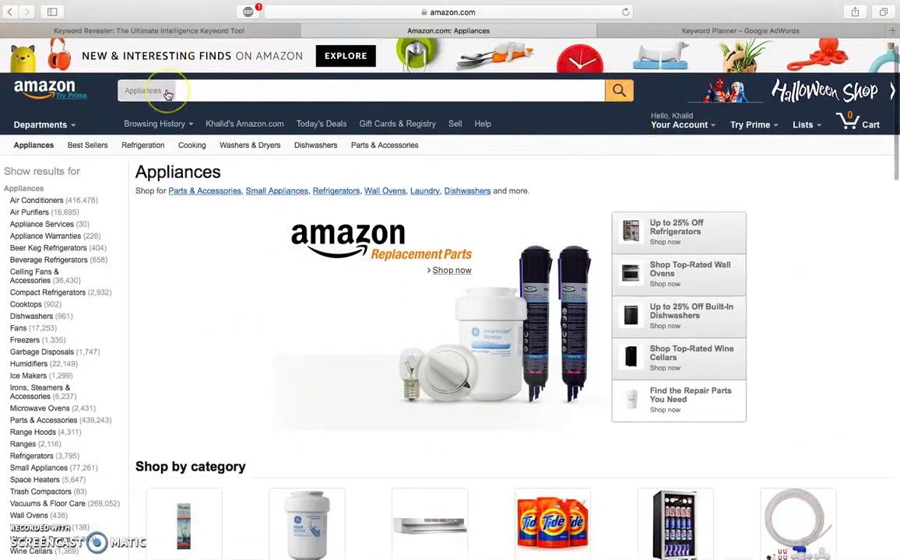
scroll(545, 199, down, 1)
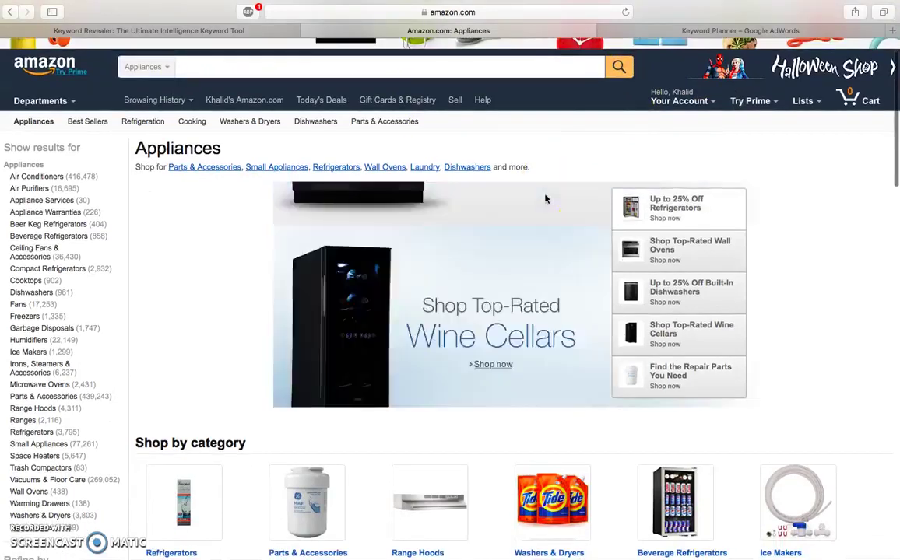
scroll(545, 199, down, 1)
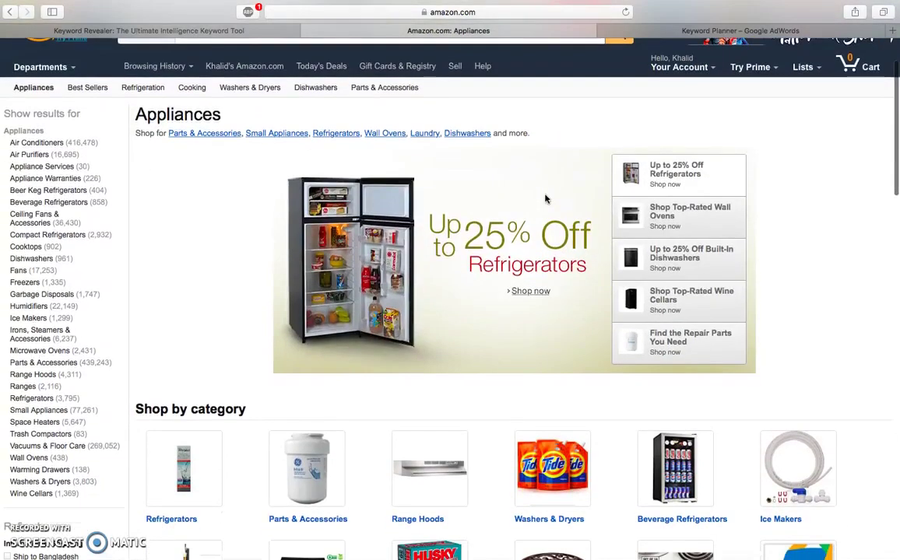
scroll(545, 199, down, 8)
scroll(546, 199, down, 7)
scroll(546, 199, up, 18)
scroll(546, 199, down, 2)
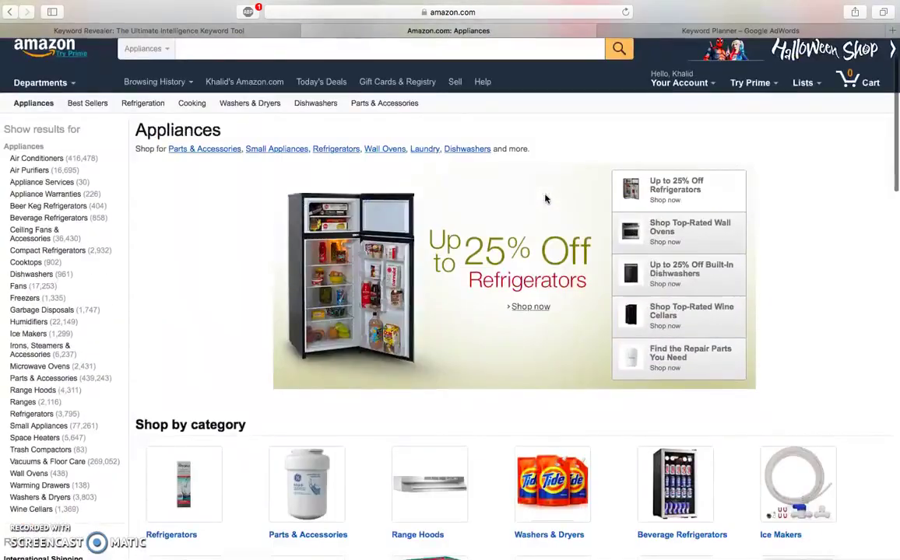
scroll(545, 199, down, 16)
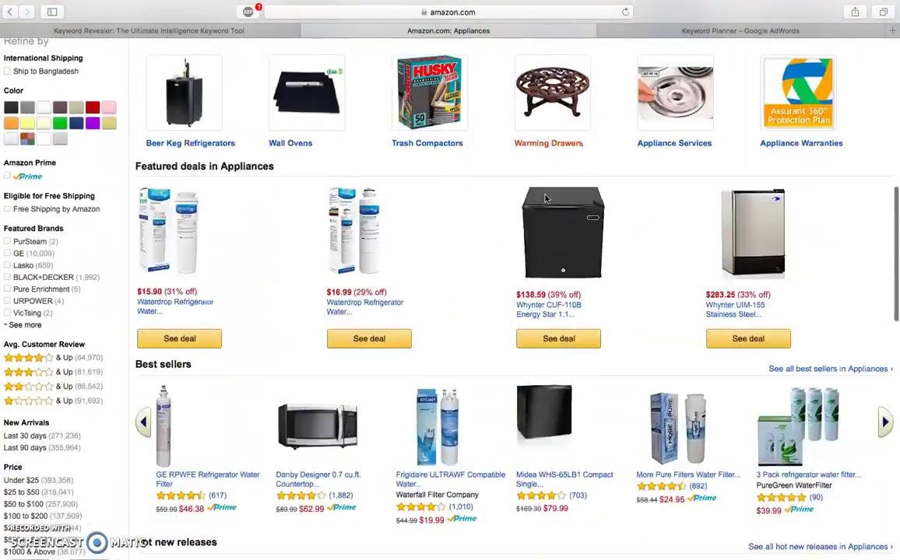
scroll(546, 198, down, 7)
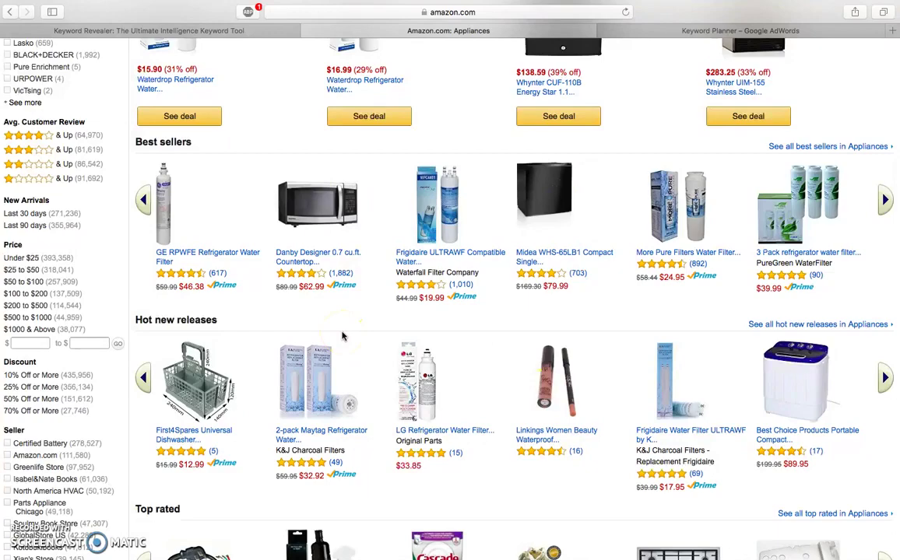
scroll(342, 336, down, 7)
scroll(342, 336, up, 20)
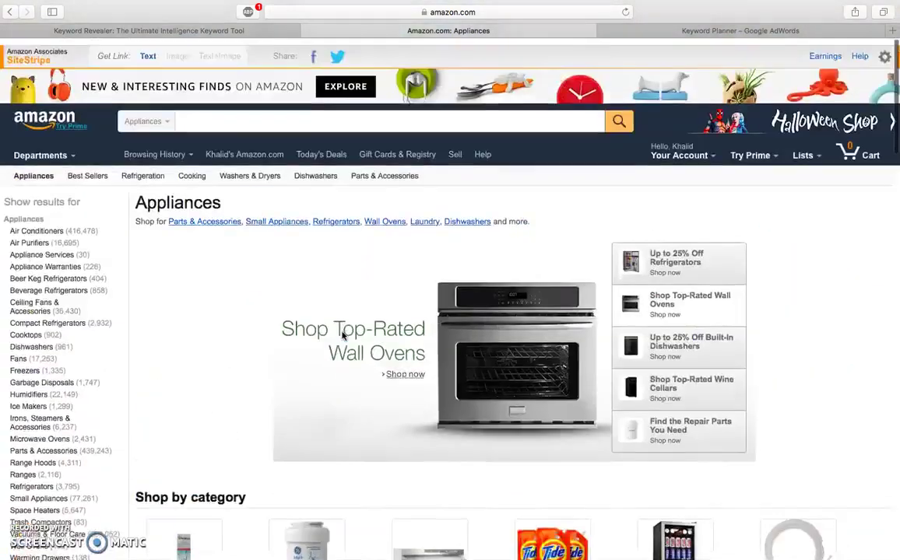
scroll(201, 305, down, 5)
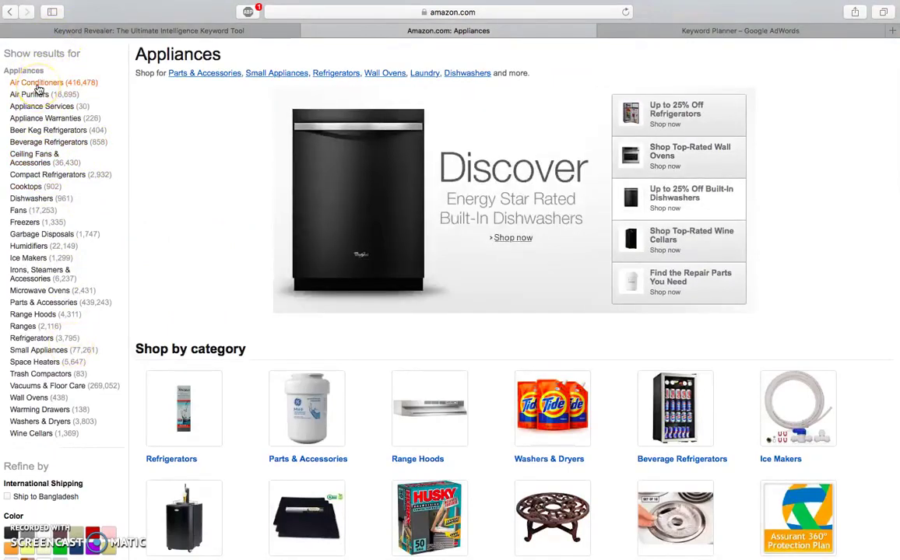
Step: Open the Air Conditioners subcategory in a new tab and bring that page into view
super+click(39, 82)
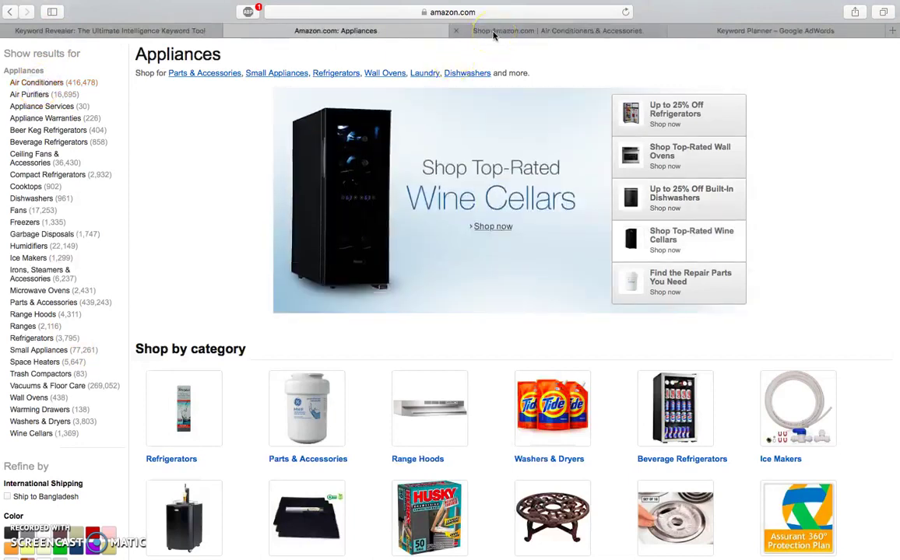
click(493, 33)
scroll(597, 356, down, 2)
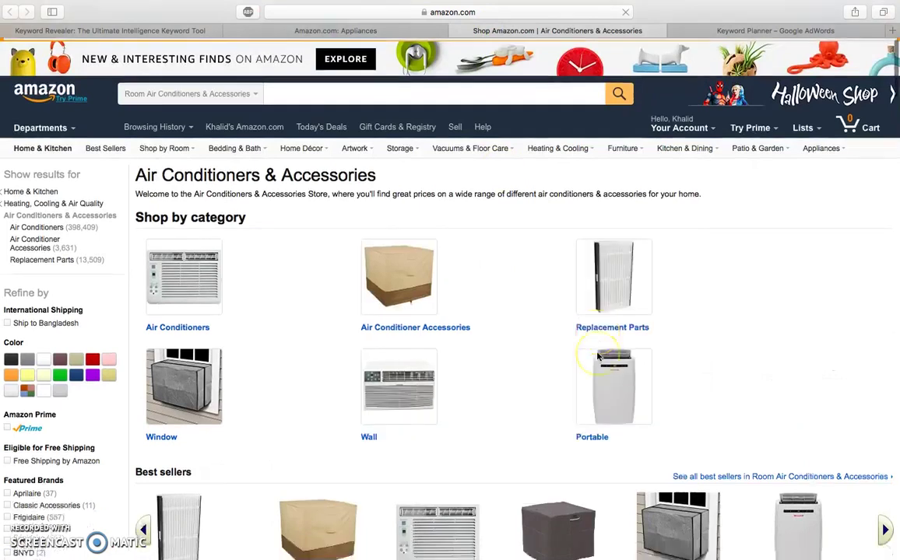
Step: Examine the Air Conditioners & Accessories subcategories and product sections, checking them against the Appliances category list
scroll(598, 356, down, 2)
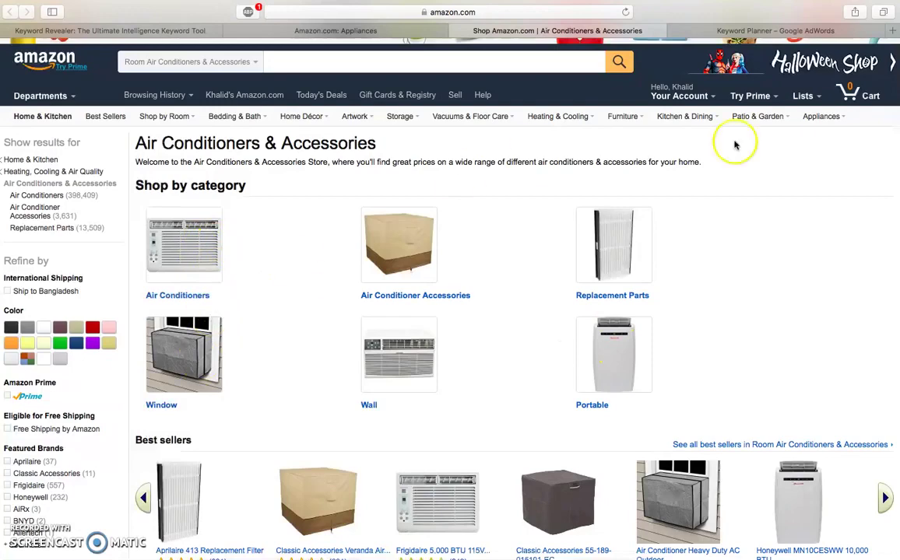
scroll(647, 245, down, 5)
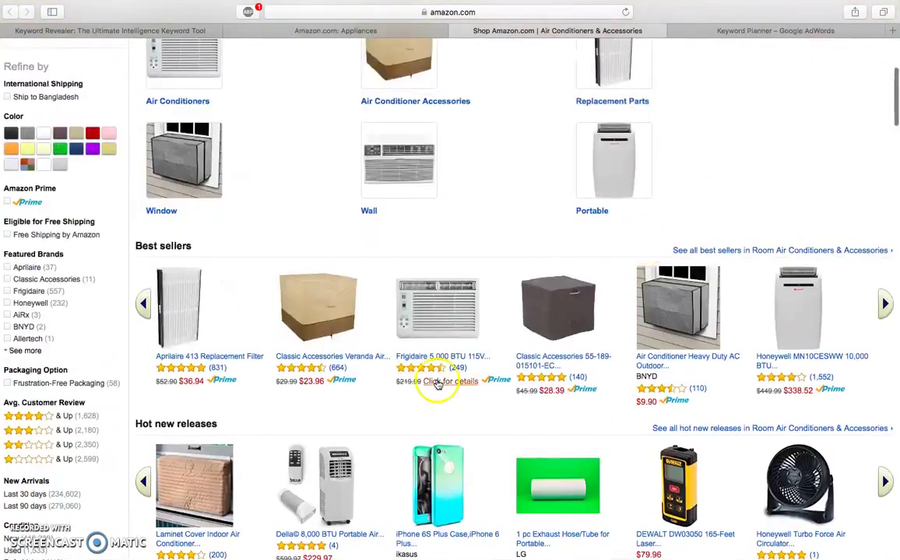
scroll(374, 327, down, 4)
scroll(420, 319, down, 4)
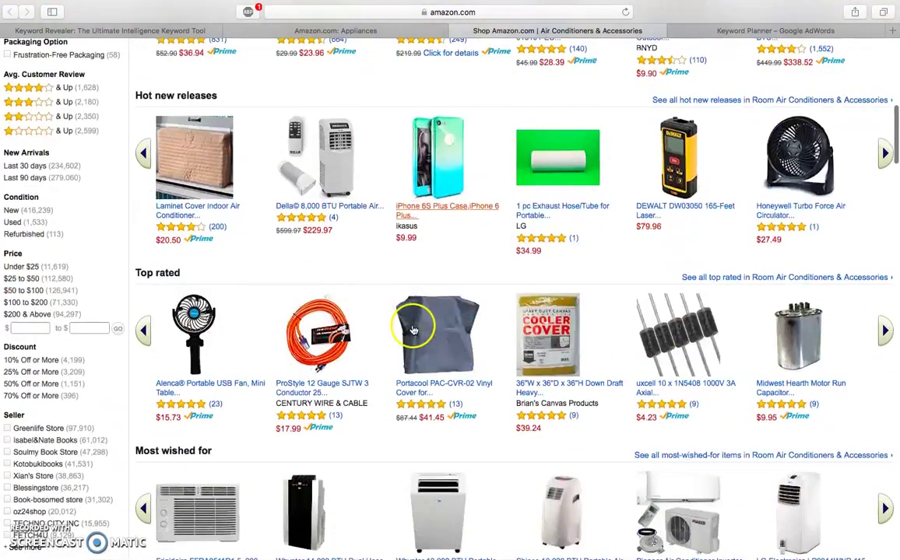
scroll(443, 235, down, 2)
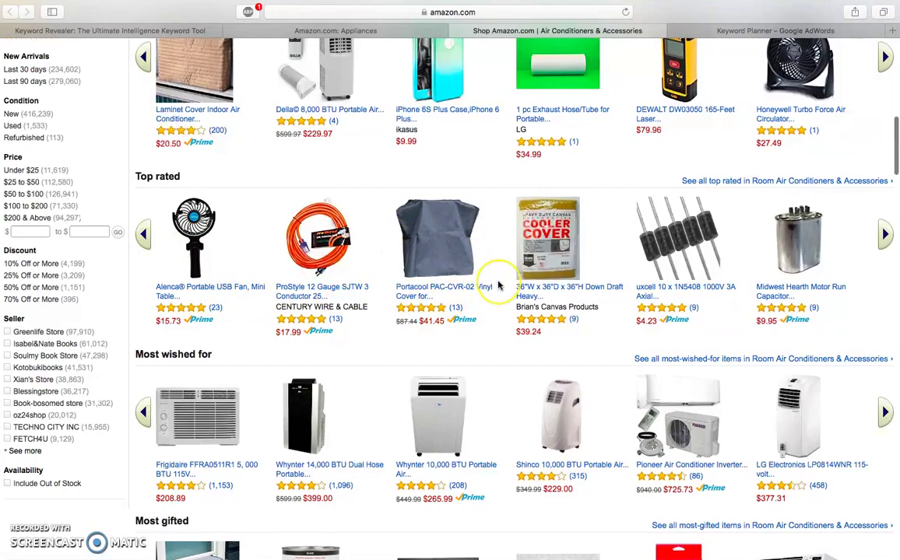
scroll(498, 286, up, 12)
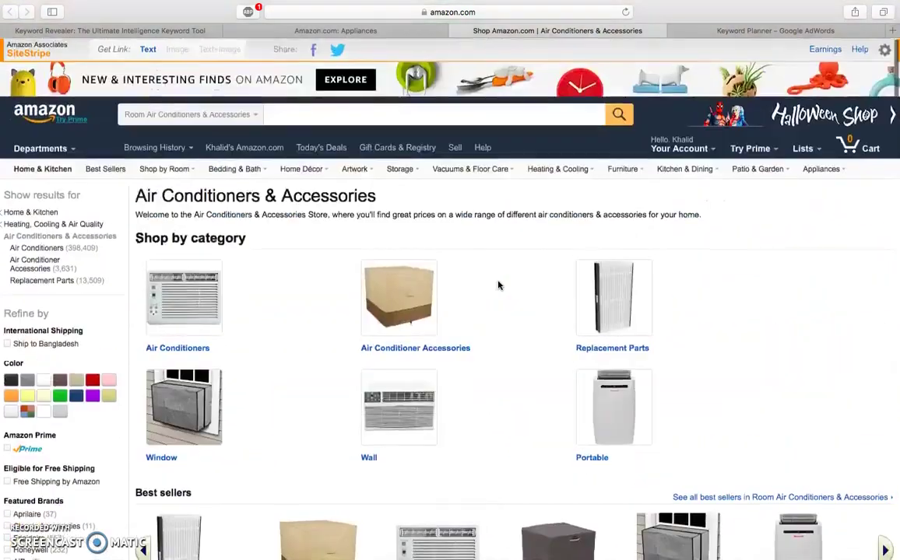
click(307, 33)
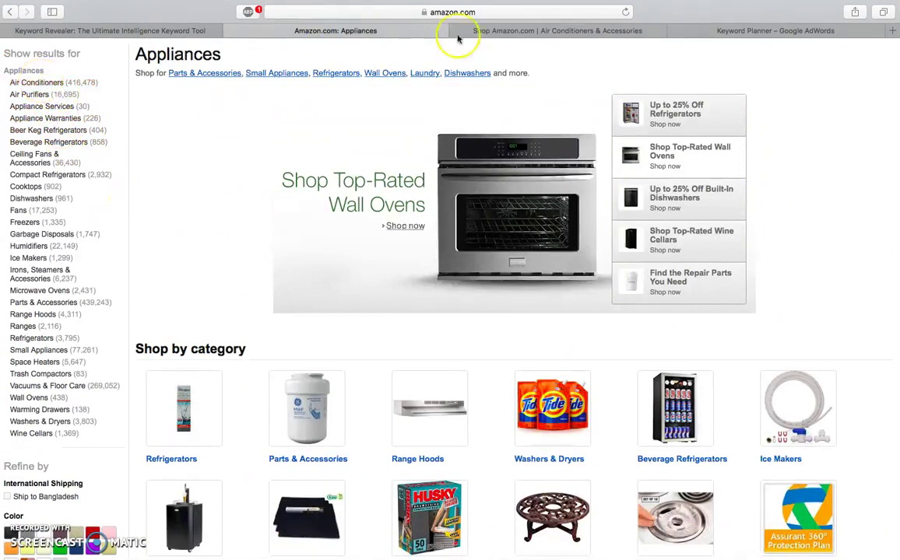
click(544, 28)
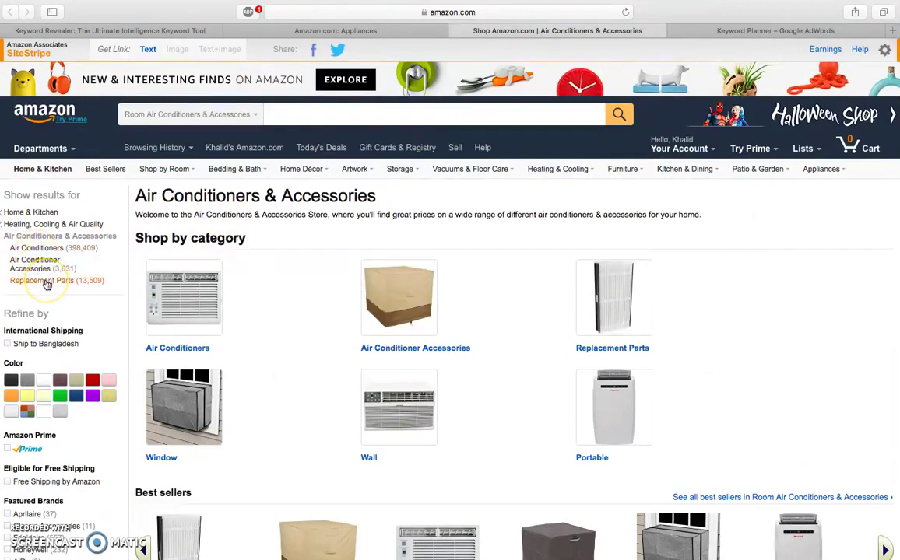
scroll(72, 330, down, 3)
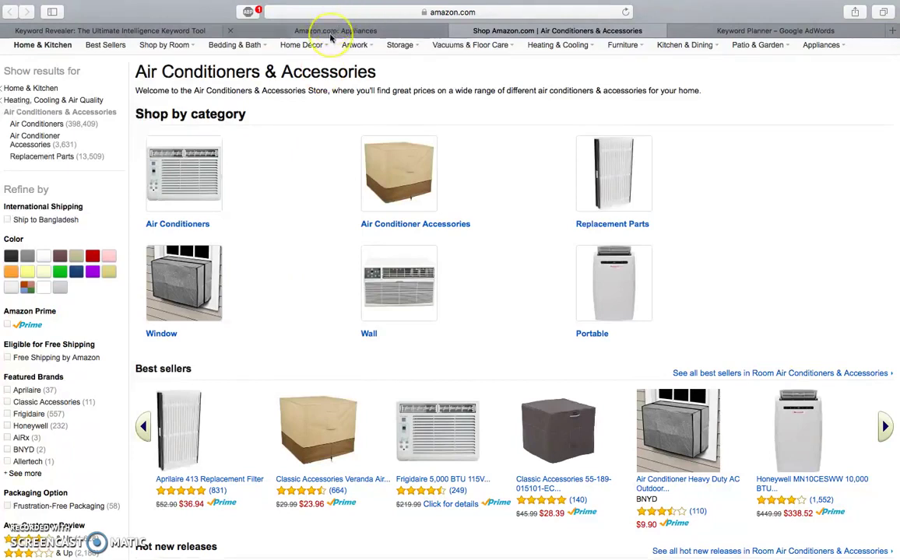
mouse_move(492, 555)
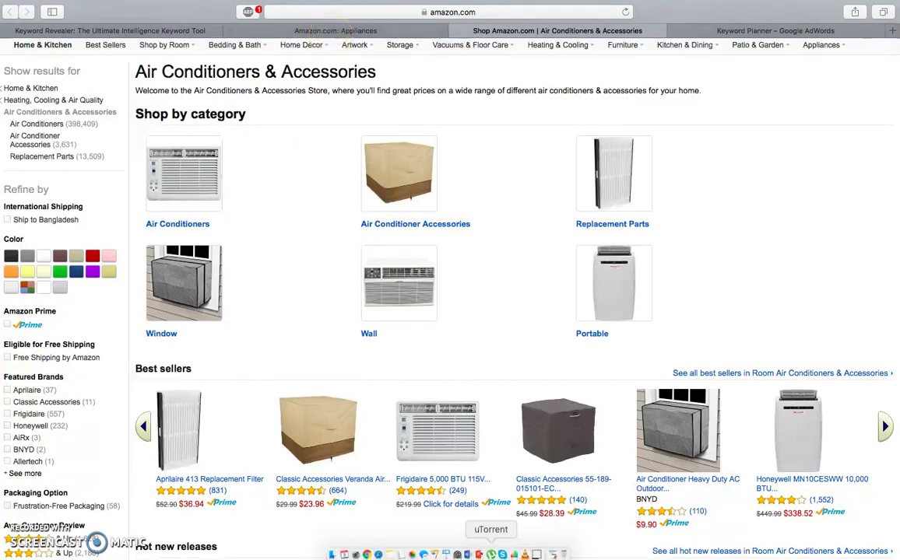
click(533, 555)
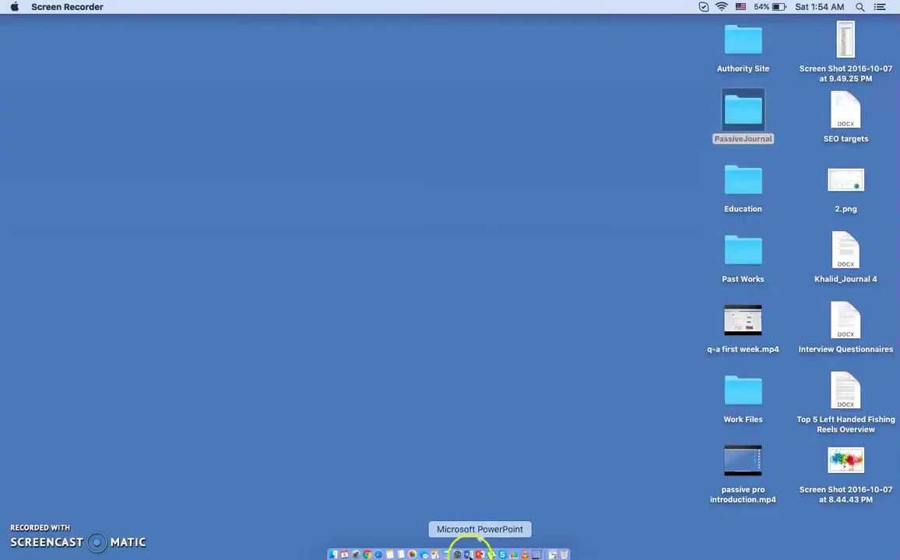
click(378, 555)
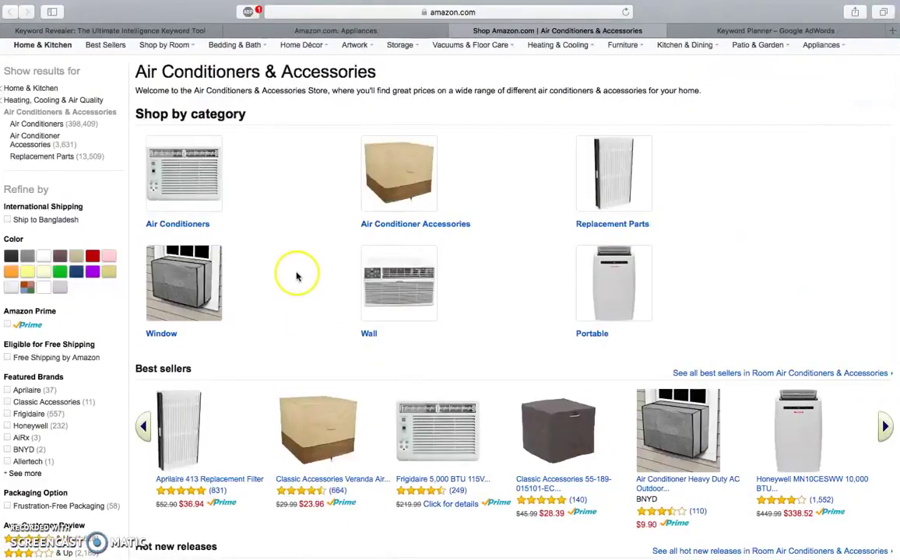
Step: Review the Appliances category list again, and return to the Air Conditioners & Accessories page to look over its products
scroll(298, 276, up, 3)
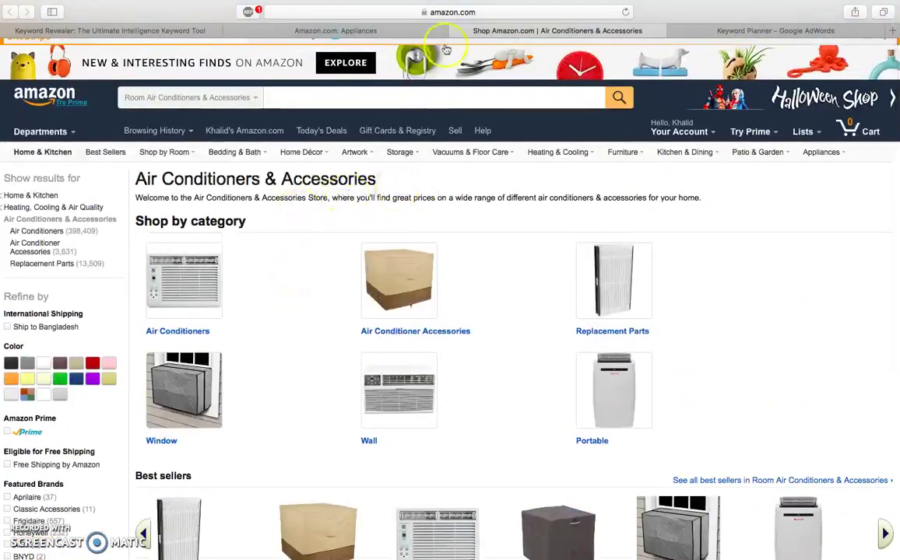
click(365, 30)
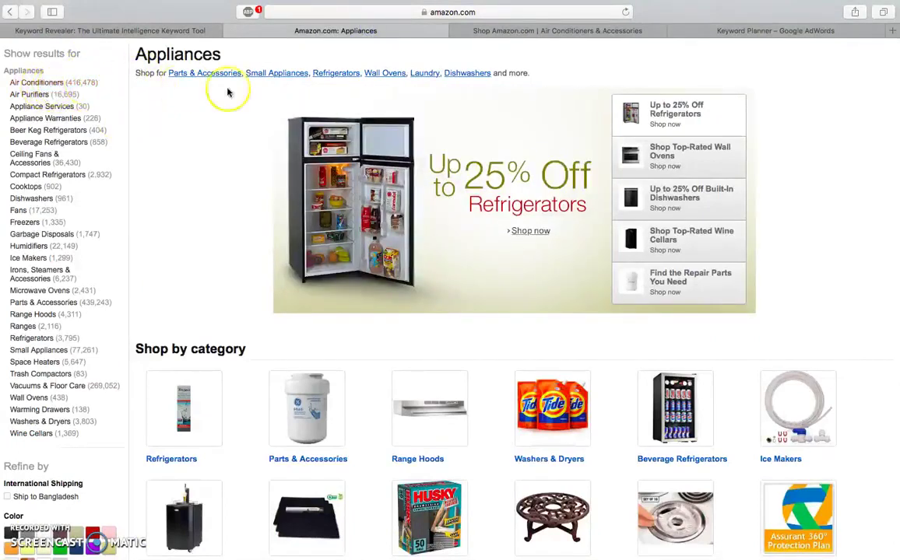
click(502, 36)
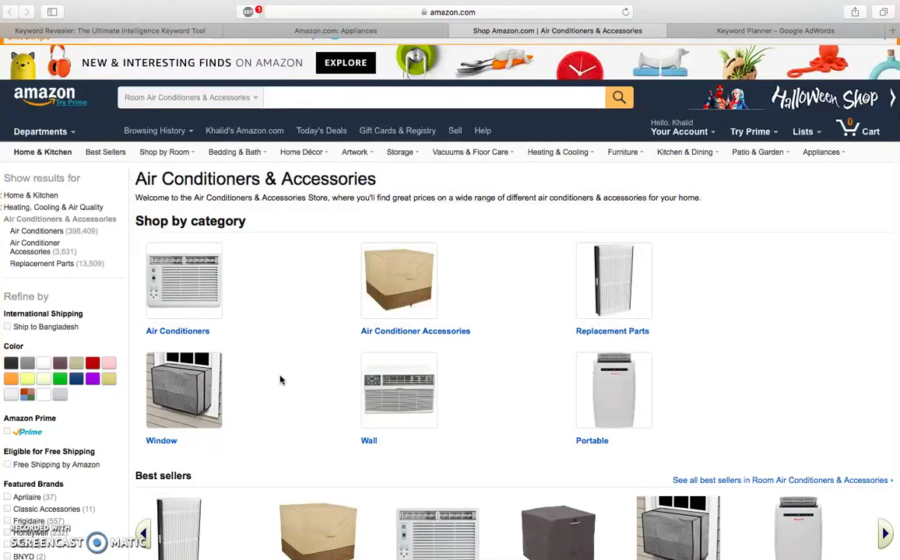
scroll(281, 380, down, 3)
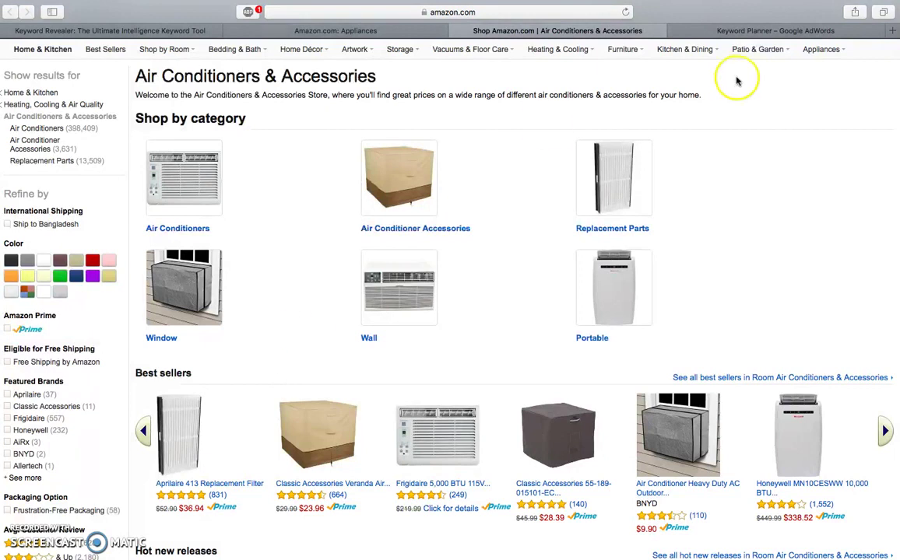
Step: Switch to Keyword Planner and enter "best air conditioner" and "air conditioner reviews" on separate lines as the product or service
click(719, 27)
click(201, 209)
text(best air conditione)
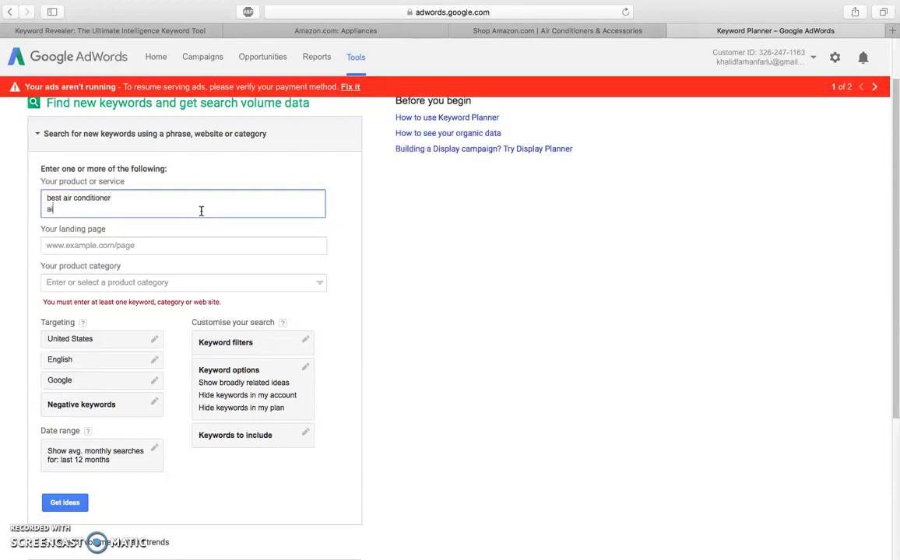
text(reviews)
key(Return)
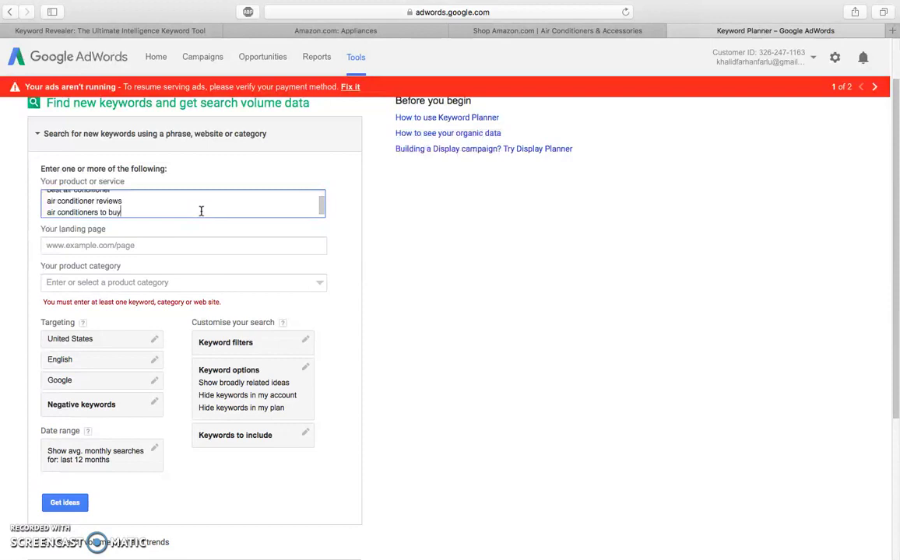
key(BackSpace)
key(BackSpace)
key(BackSpace)
key(BackSpace)
key(BackSpace)
key(BackSpace)
key(BackSpace)
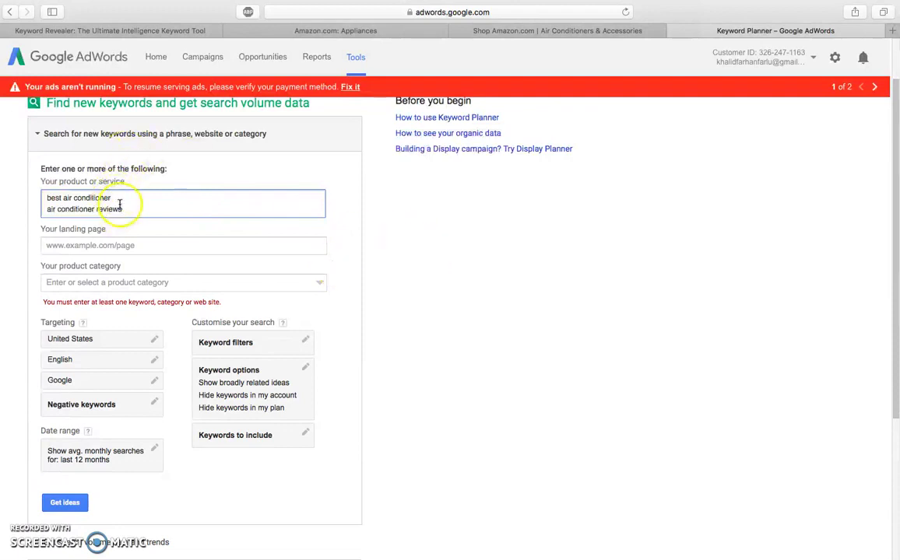
click(335, 31)
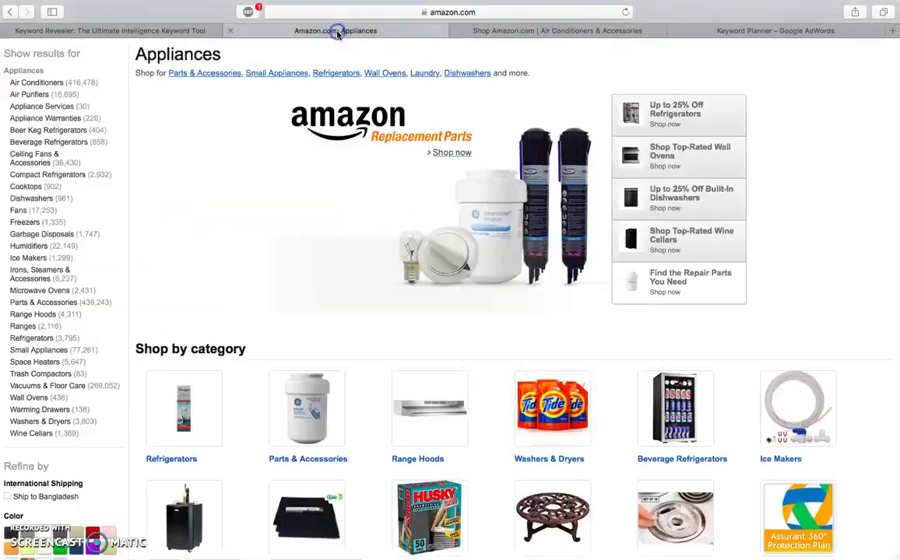
click(532, 30)
click(746, 30)
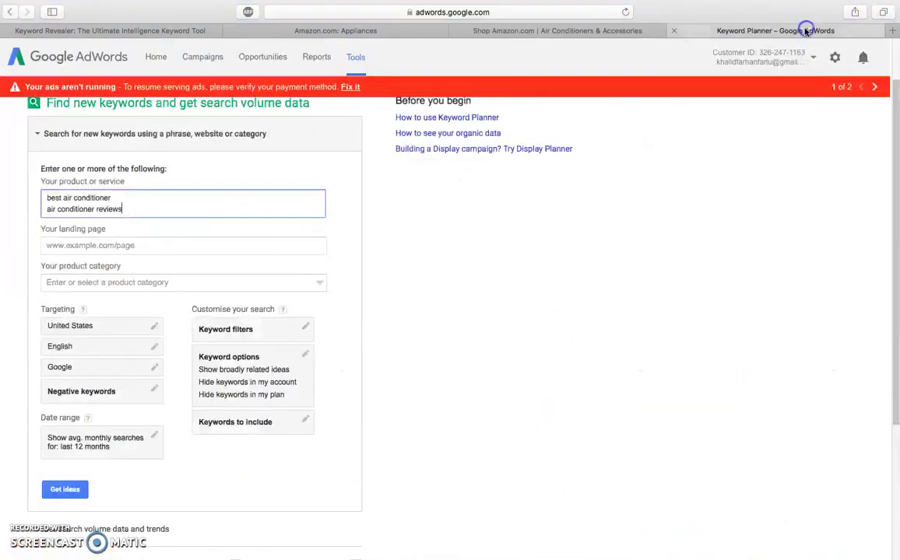
Step: Get keyword ideas for the two entered air conditioner phrases and review their monthly searches and competition
click(73, 494)
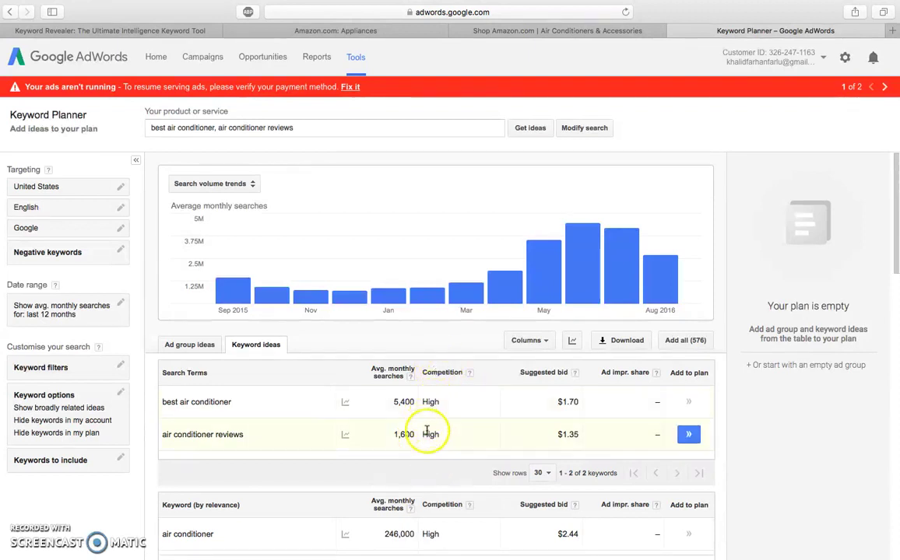
scroll(425, 425, down, 3)
scroll(425, 425, up, 2)
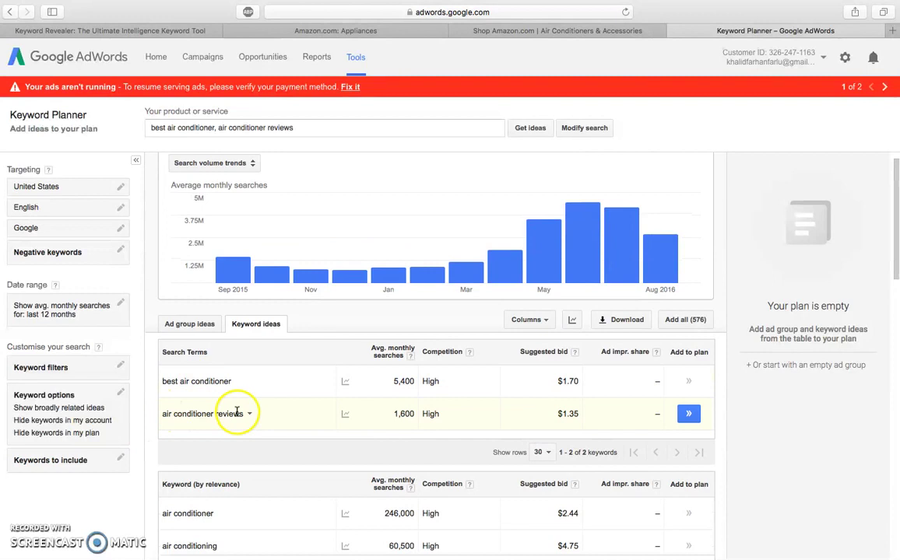
Step: Copy "air conditioner reviews" from the search terms and submit it in Keyword Revealer for Google.com - United States
click(162, 416)
drag(176, 415, 237, 414)
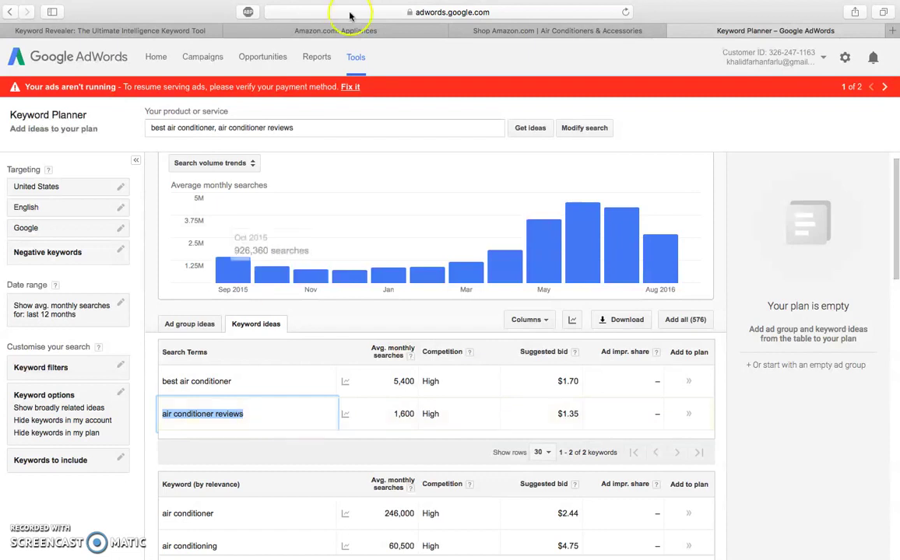
click(185, 34)
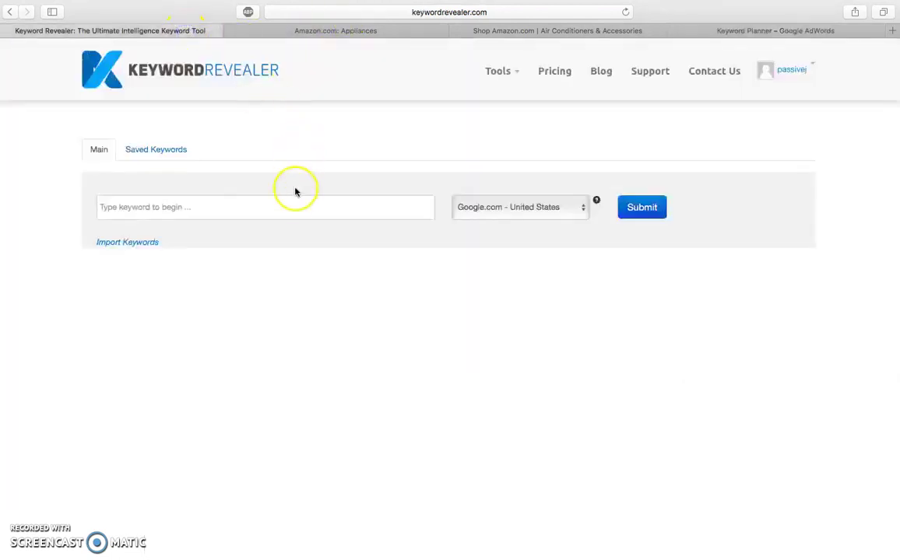
click(296, 200)
text(air conditioner reviews)
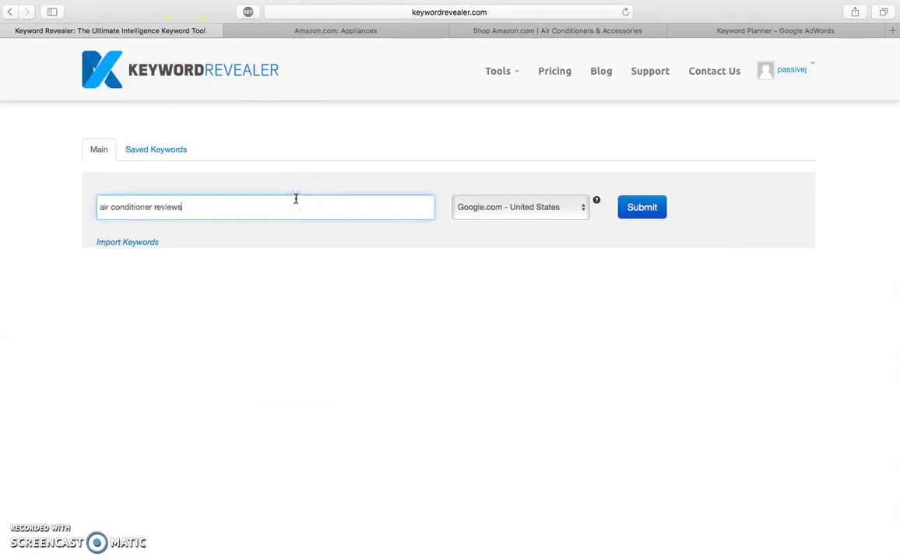
click(530, 211)
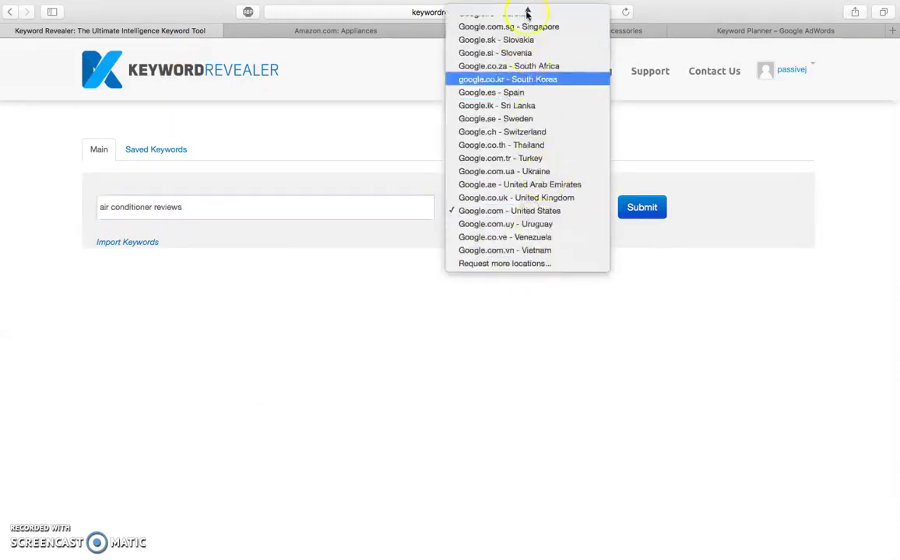
click(554, 235)
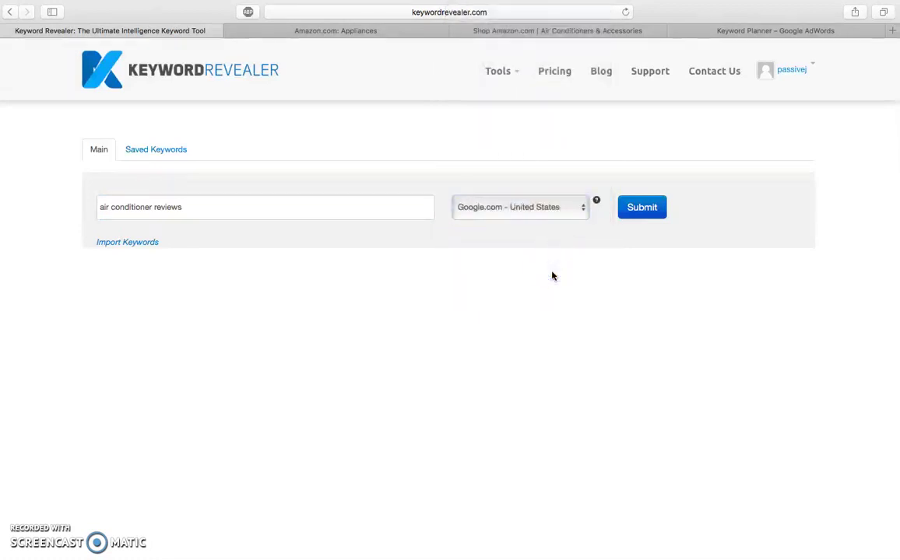
click(643, 213)
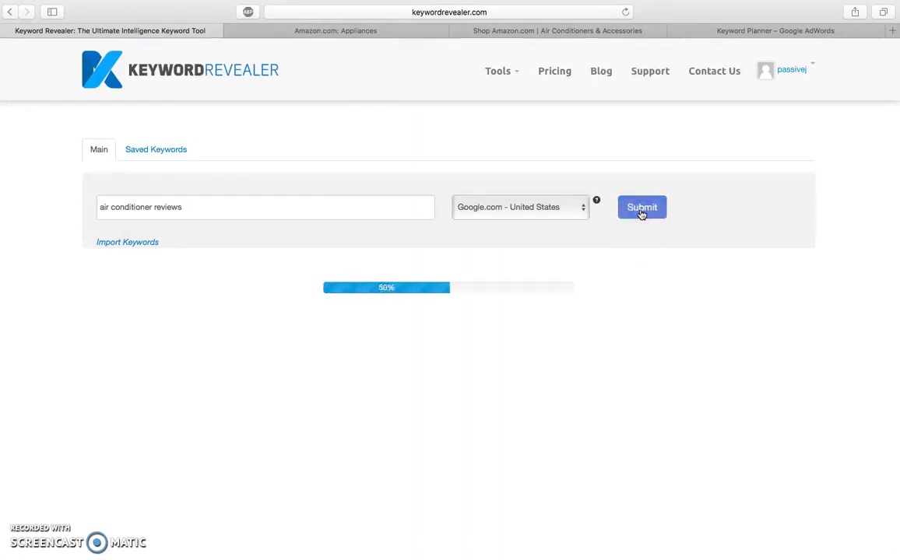
click(388, 30)
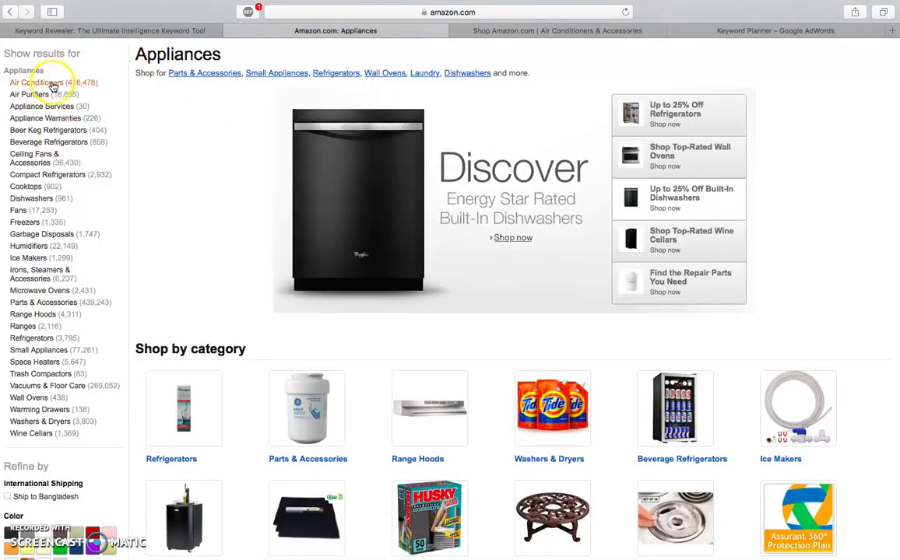
click(131, 30)
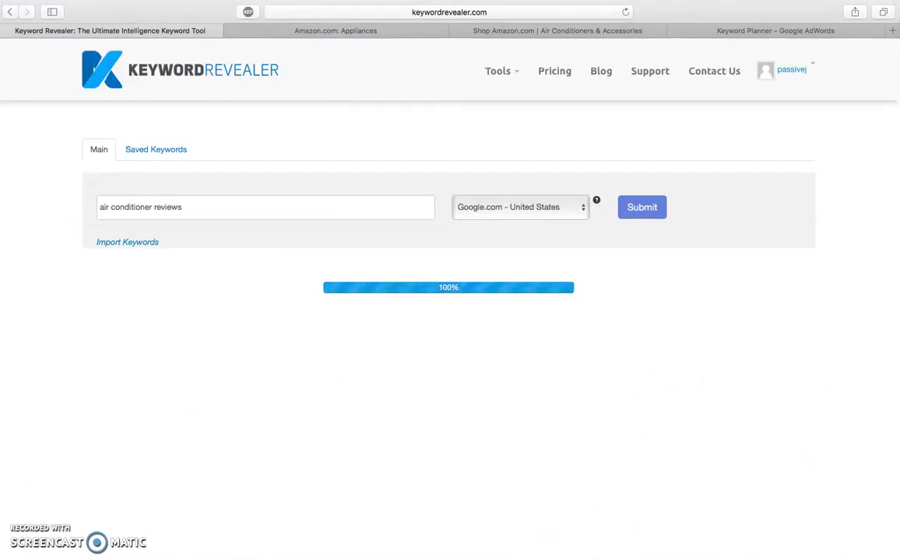
click(534, 555)
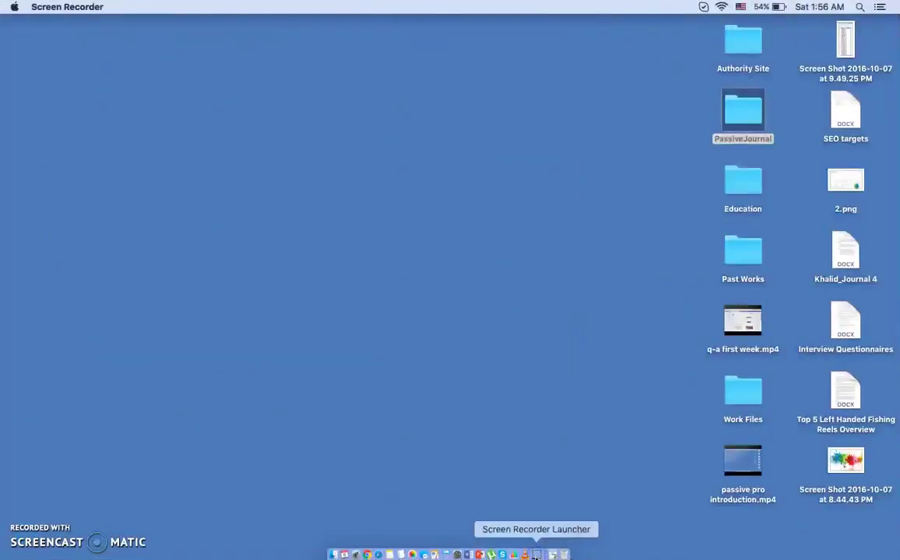
click(378, 555)
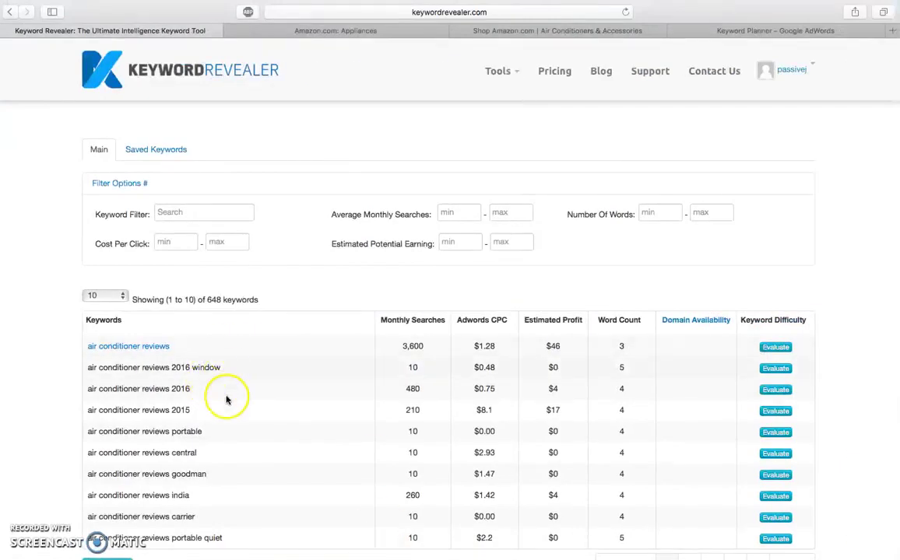
Step: Evaluate the keyword difficulty of "air conditioner reviews" and look over its Google top ten ranking
scroll(225, 376, down, 2)
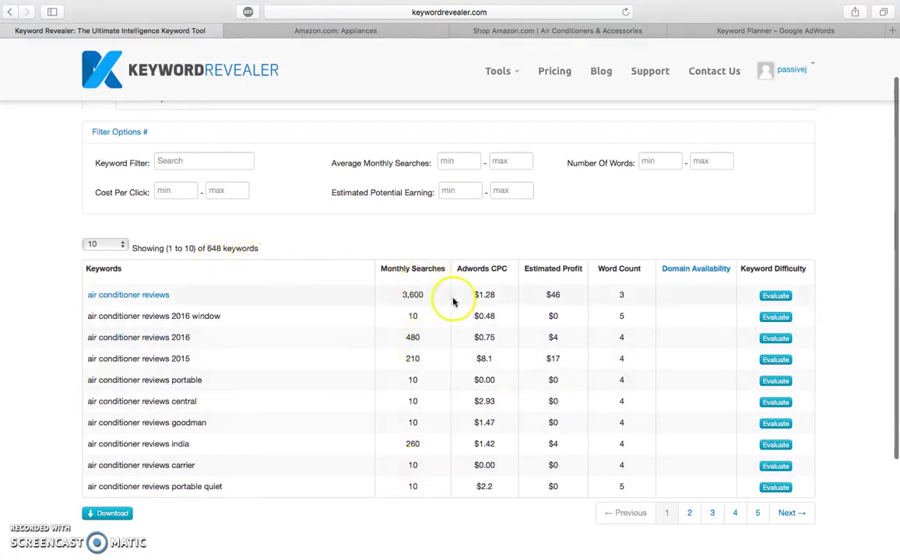
click(774, 300)
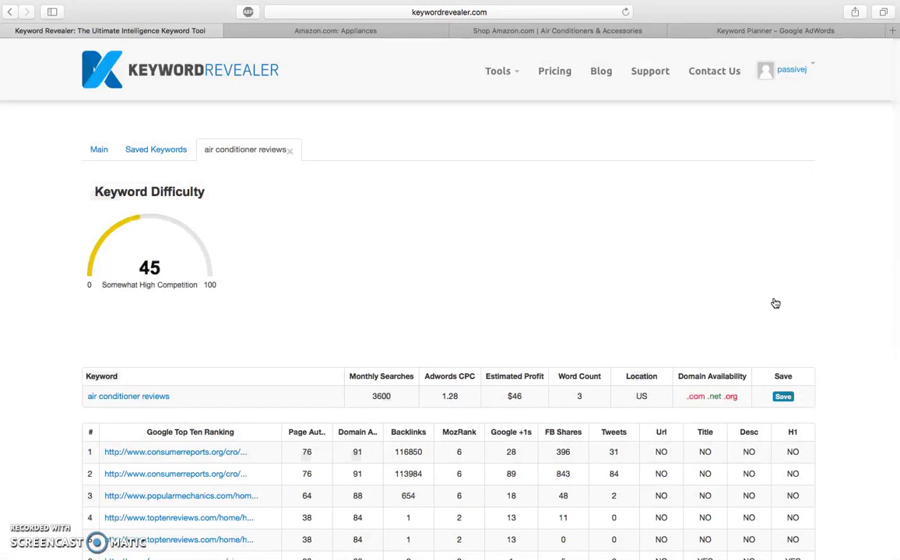
scroll(776, 304, down, 4)
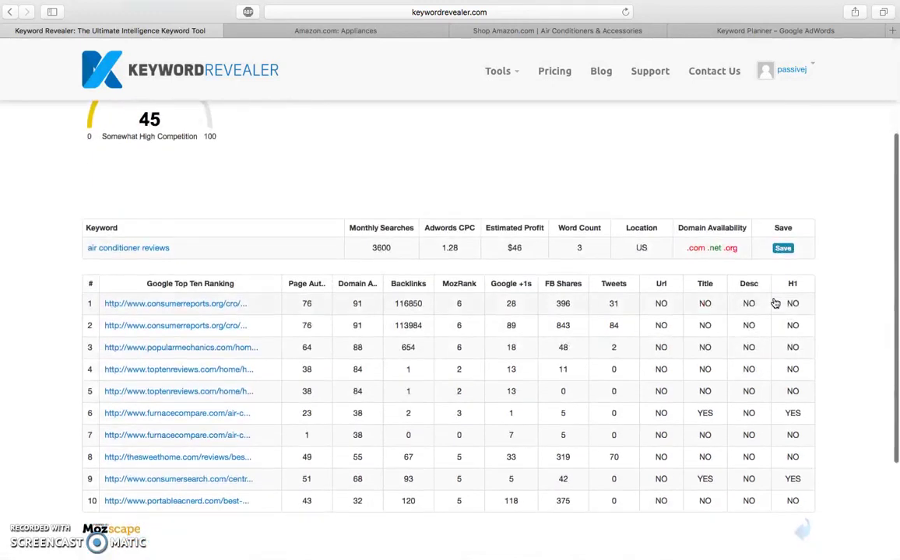
scroll(310, 260, up, 1)
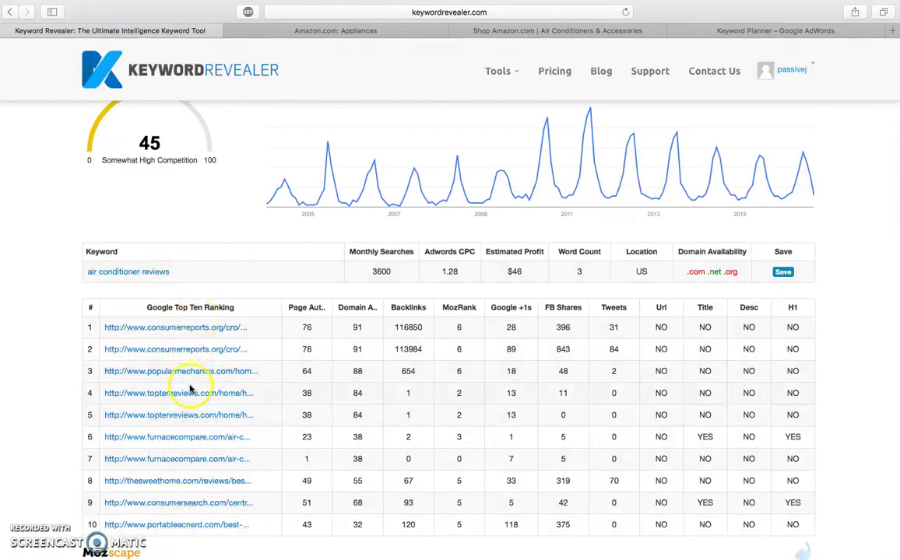
Step: Examine the keyword difficulty score and the interest-over-time chart for "air conditioner reviews" alongside the top ten ranking sites
scroll(178, 514, up, 2)
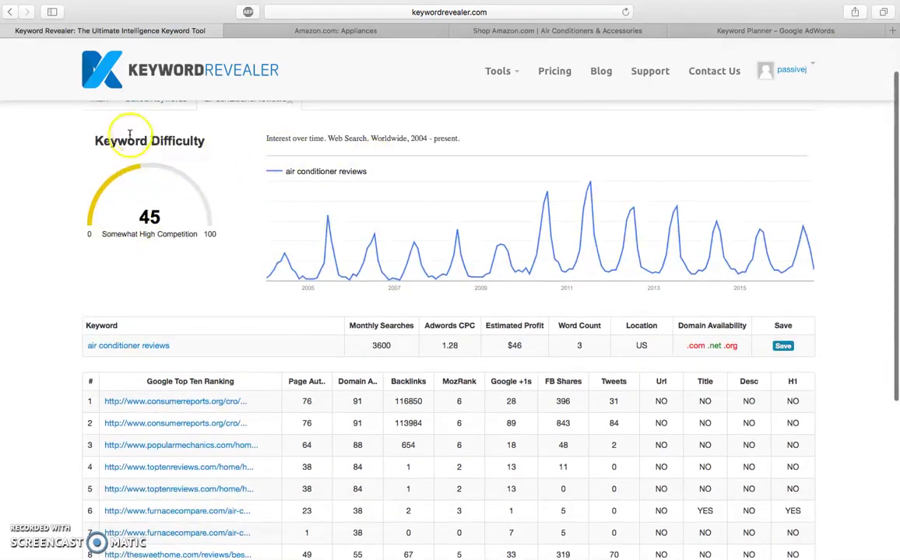
scroll(144, 225, down, 3)
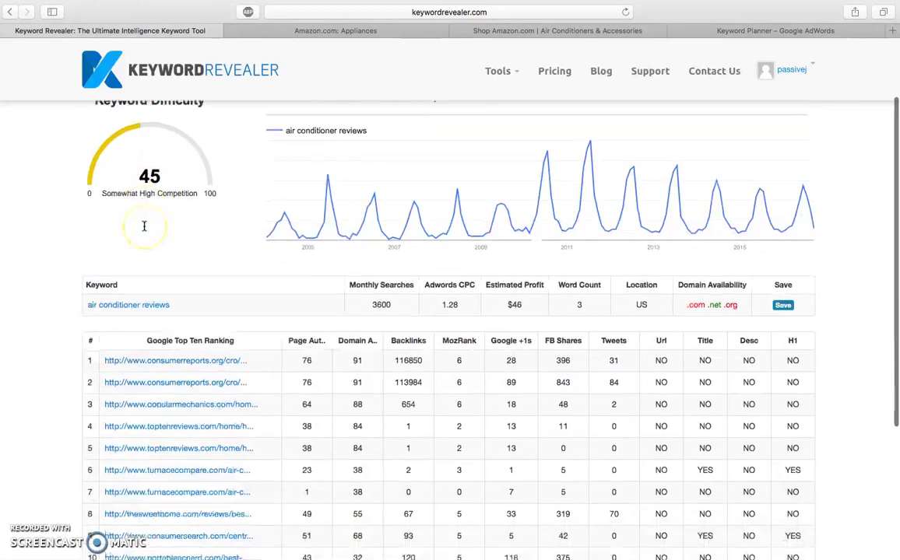
scroll(144, 226, up, 3)
mouse_move(312, 257)
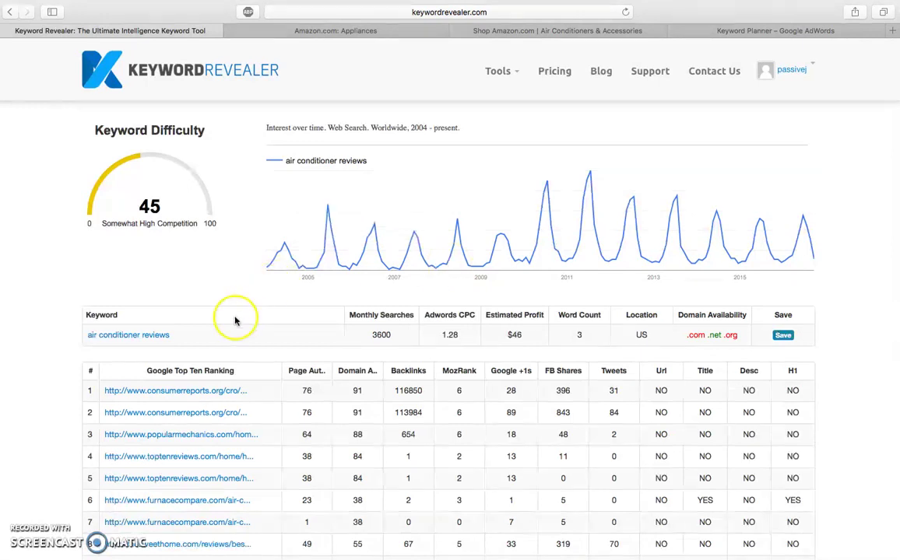
drag(139, 207, 160, 207)
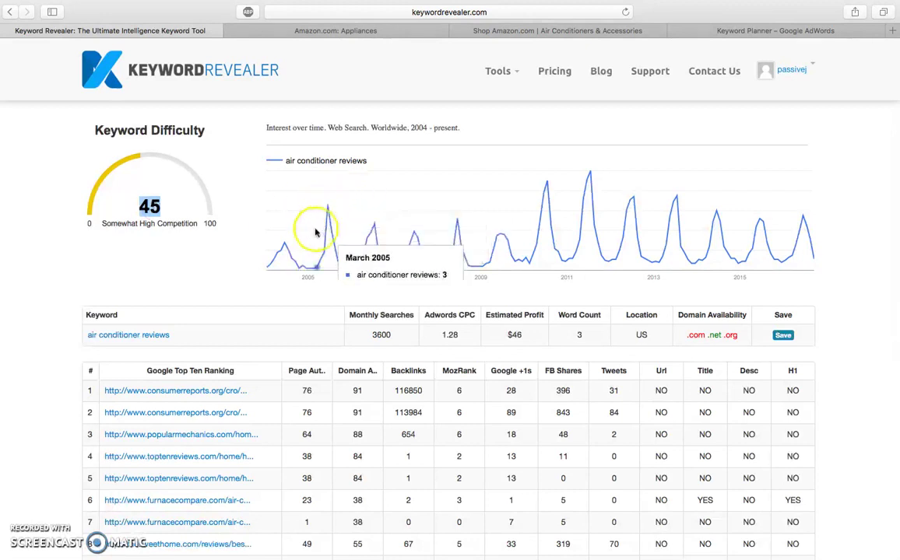
mouse_move(337, 236)
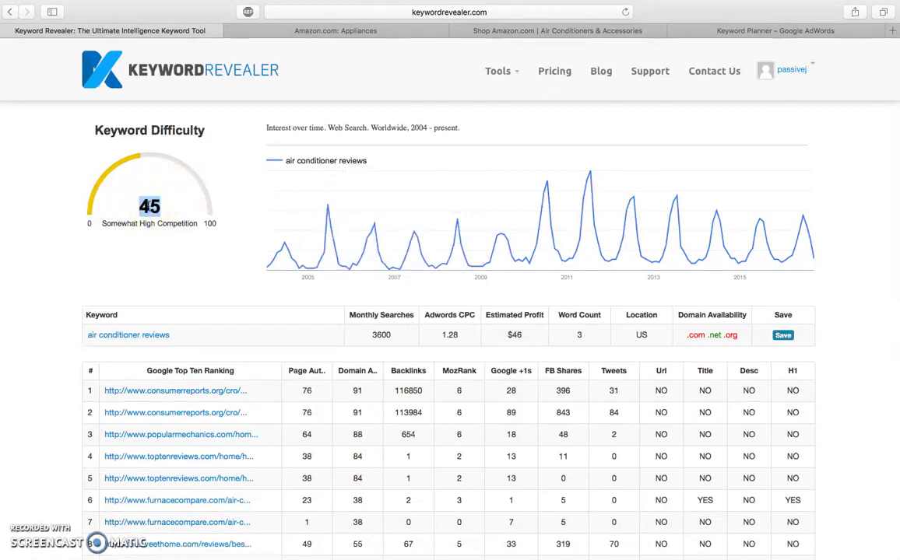
scroll(148, 207, down, 3)
scroll(148, 207, down, 3)
click(315, 211)
scroll(321, 221, up, 2)
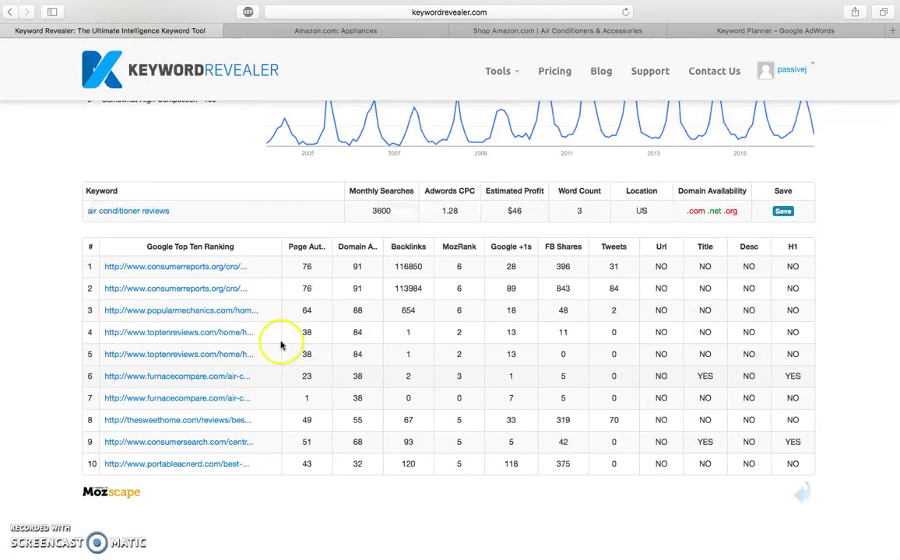
scroll(508, 296, up, 4)
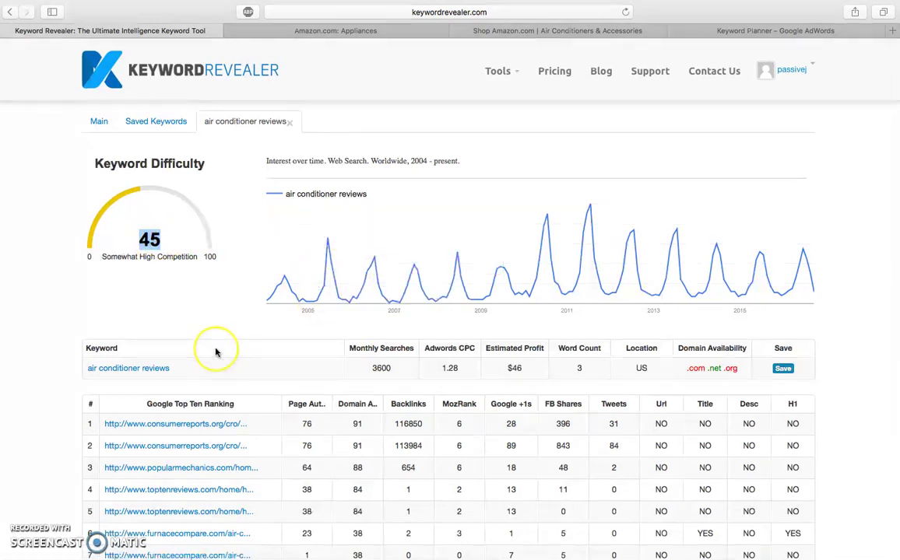
scroll(221, 350, down, 3)
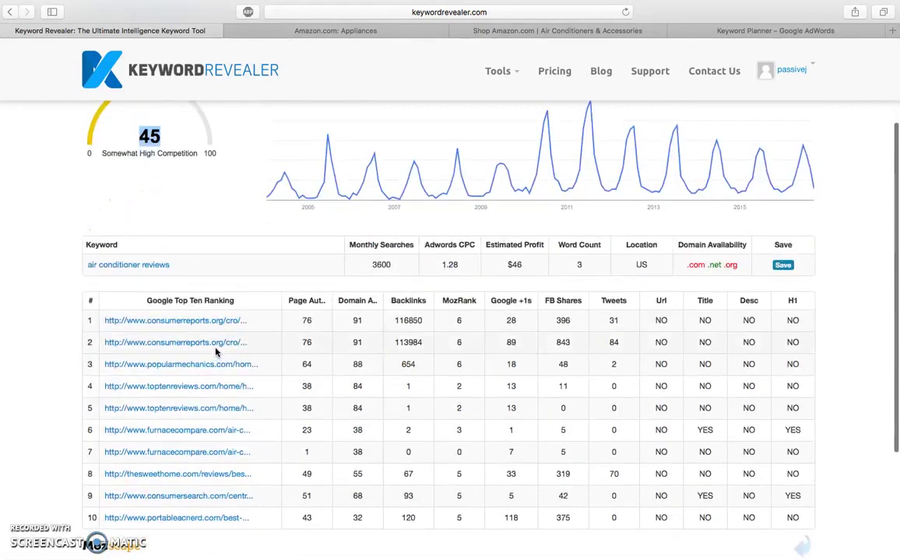
scroll(250, 342, up, 2)
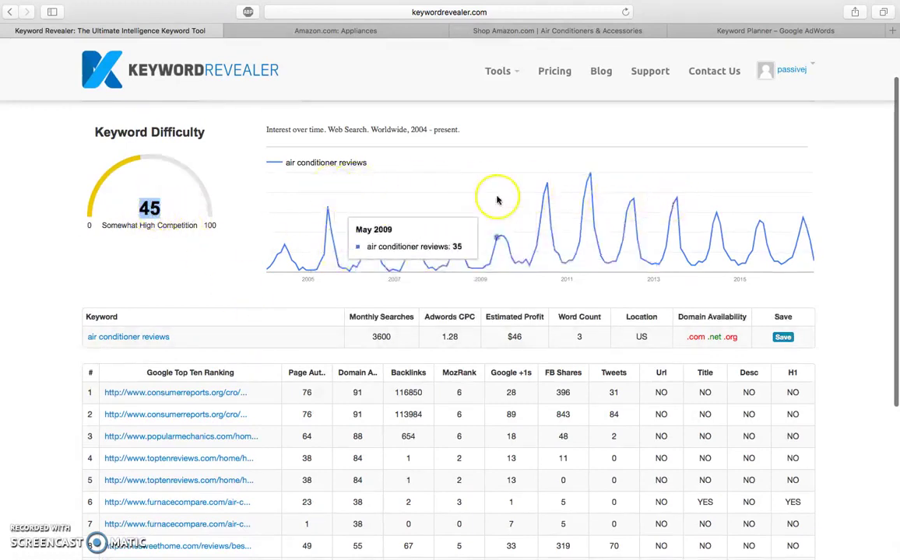
Step: Compare page authority, domain authority and backlinks of the Google top ten results for "air conditioner reviews"
scroll(420, 290, down, 3)
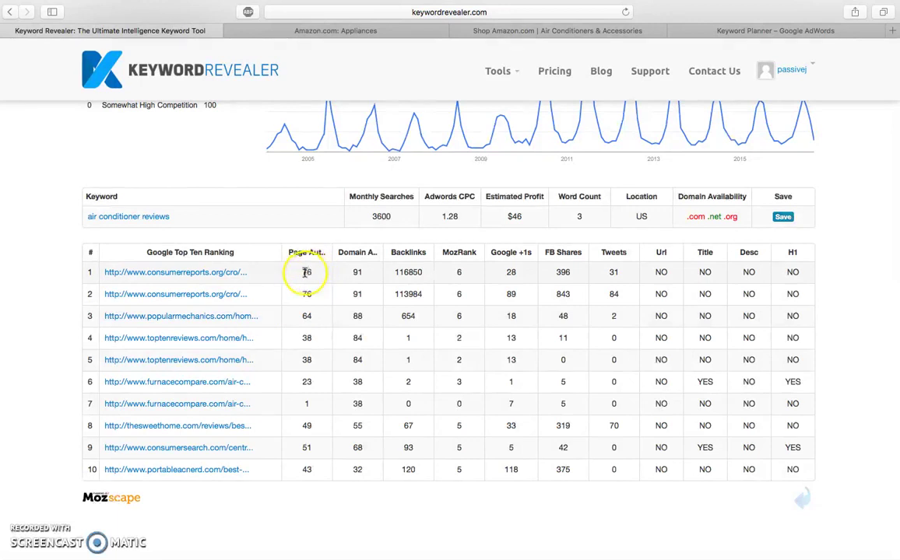
drag(302, 294, 302, 304)
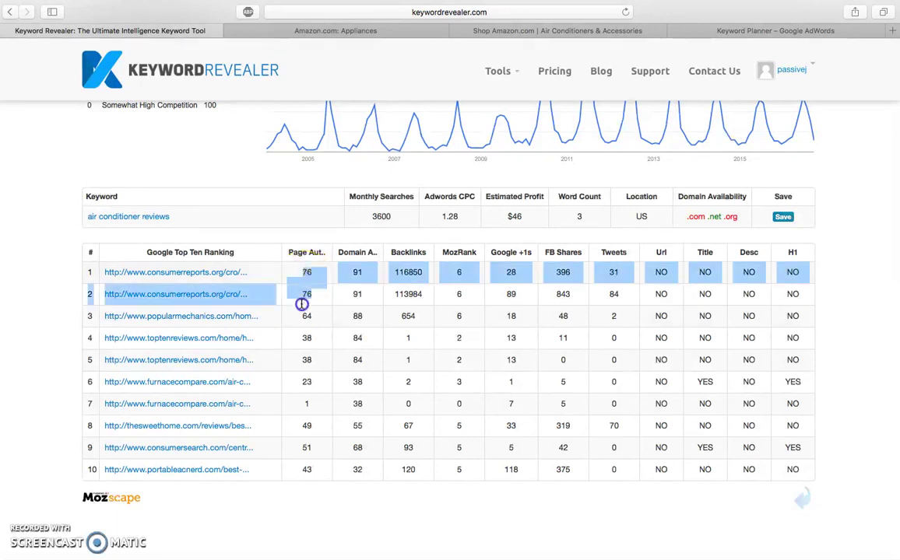
click(281, 261)
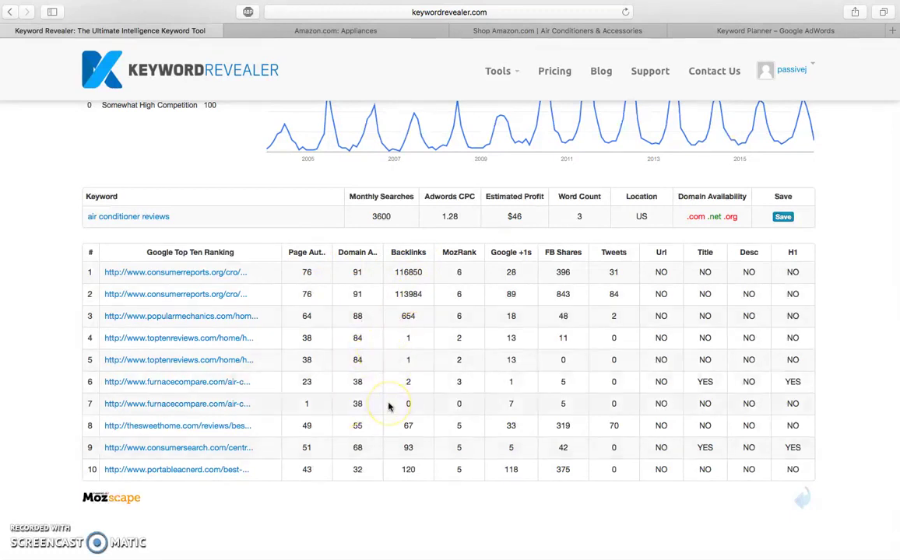
scroll(389, 406, up, 2)
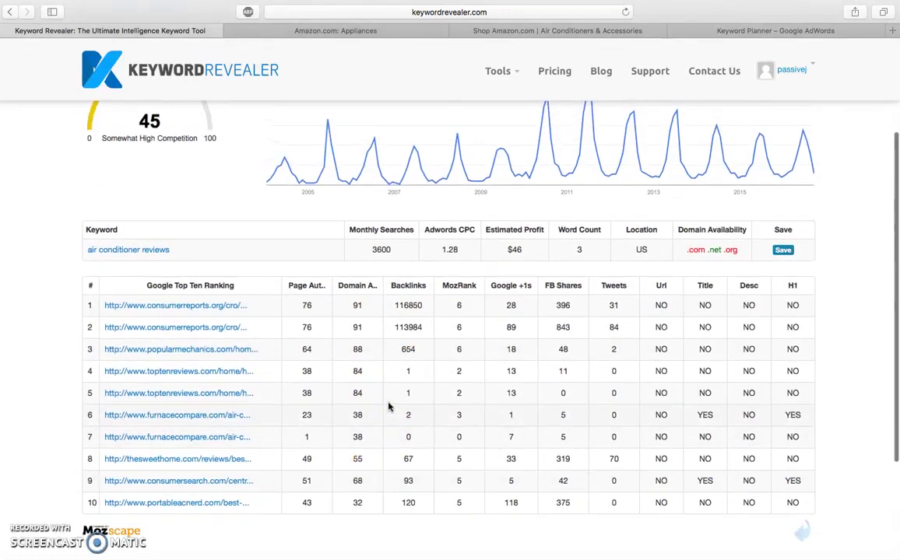
Step: Go back to Amazon's Air Conditioners & Accessories page and close it, leaving the Appliances page in view
click(412, 31)
click(501, 29)
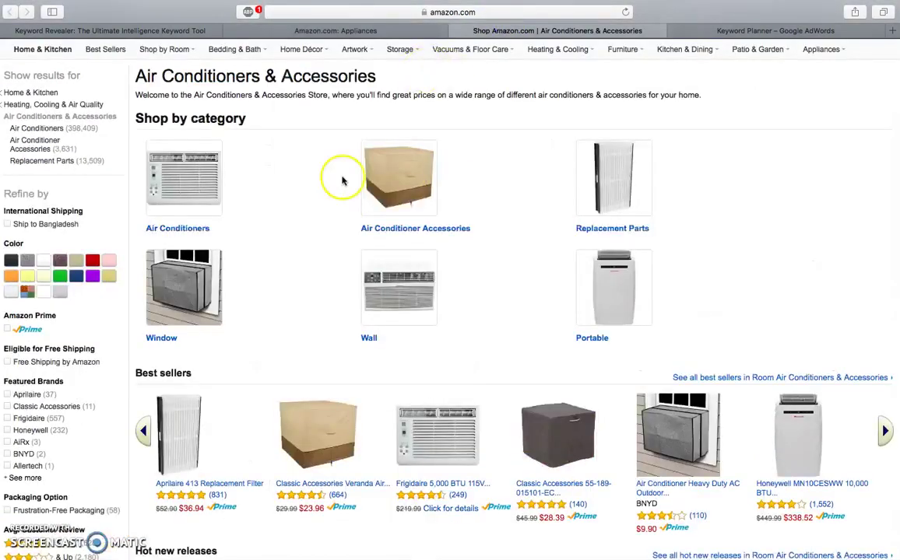
click(455, 33)
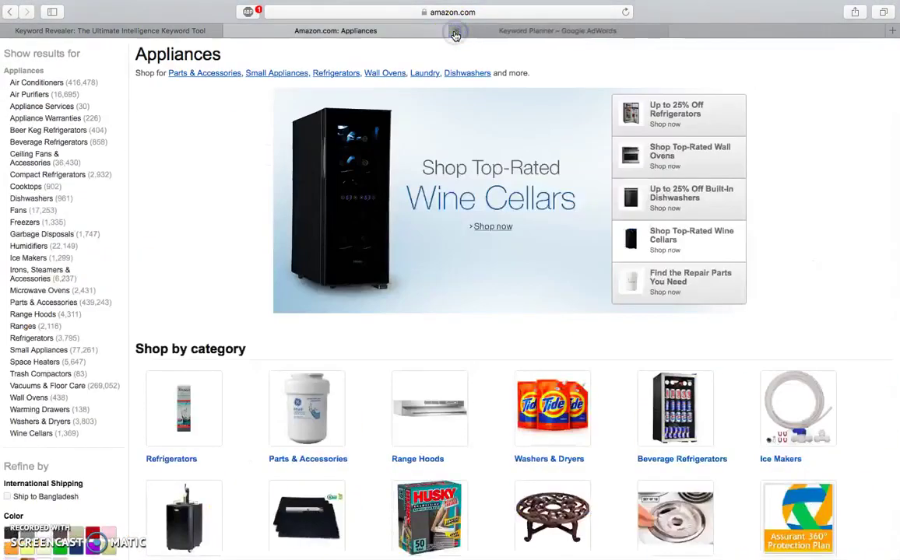
Step: Open the Air Purifiers category in a new tab and go to its Air Ionizers subcategory
super+click(35, 96)
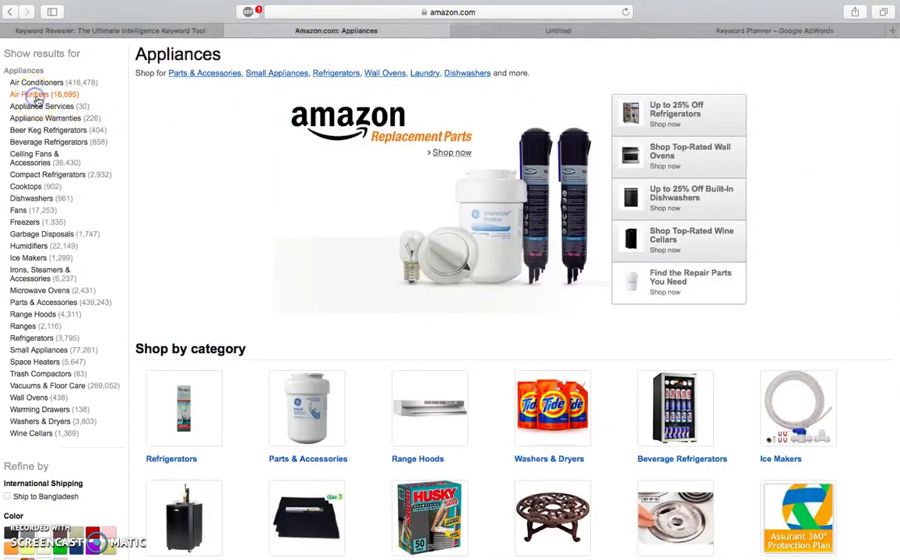
click(509, 35)
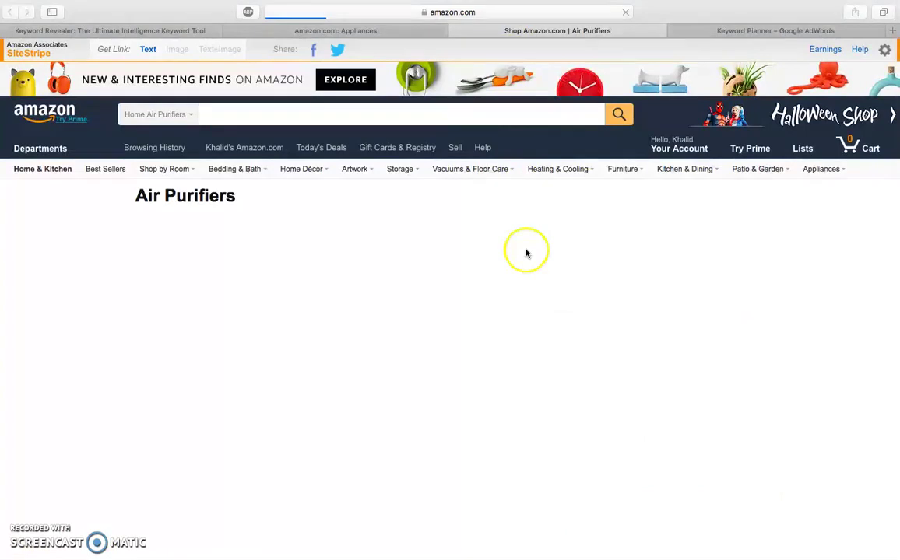
scroll(503, 311, down, 3)
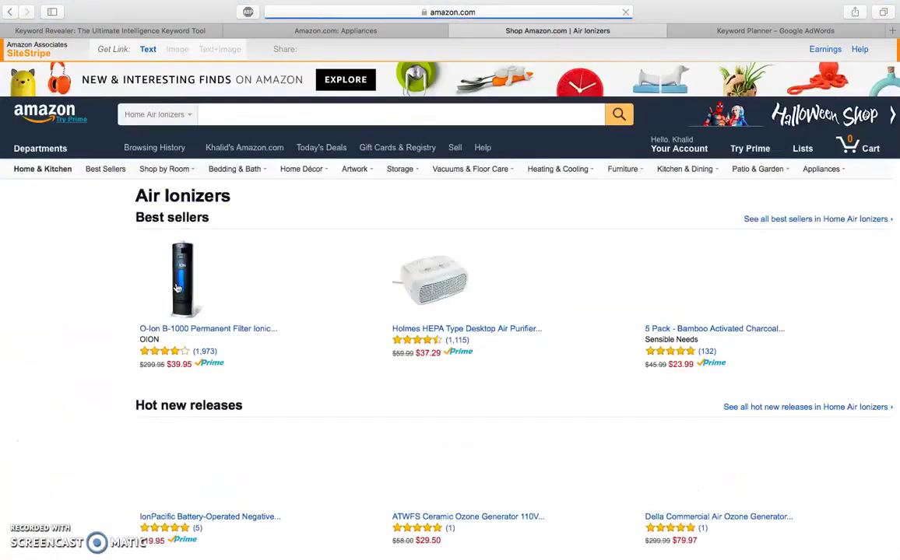
click(229, 237)
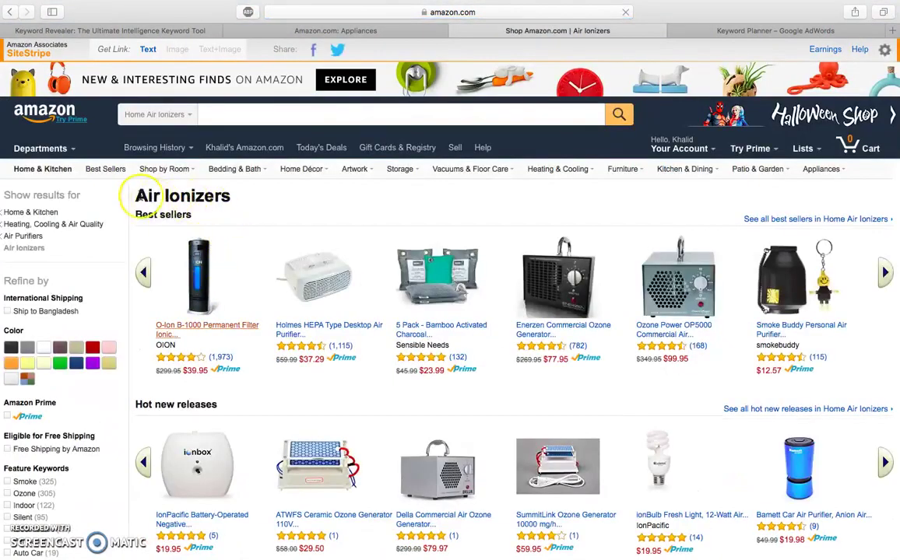
Step: Get Keyword Planner ideas for "best Air Ionizers" and check the search volume and competition of the related keywords
drag(139, 197, 239, 196)
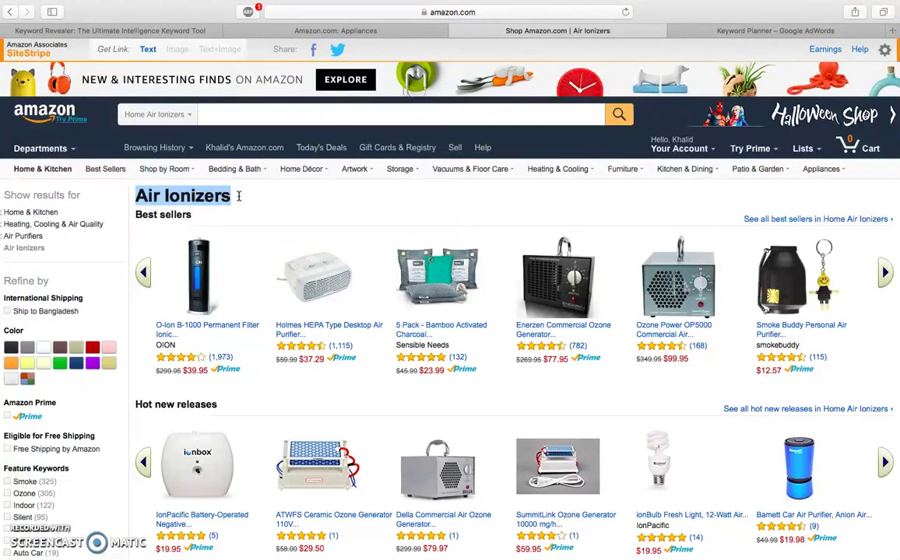
click(796, 29)
triple_click(254, 133)
text(best Air Ionizers)
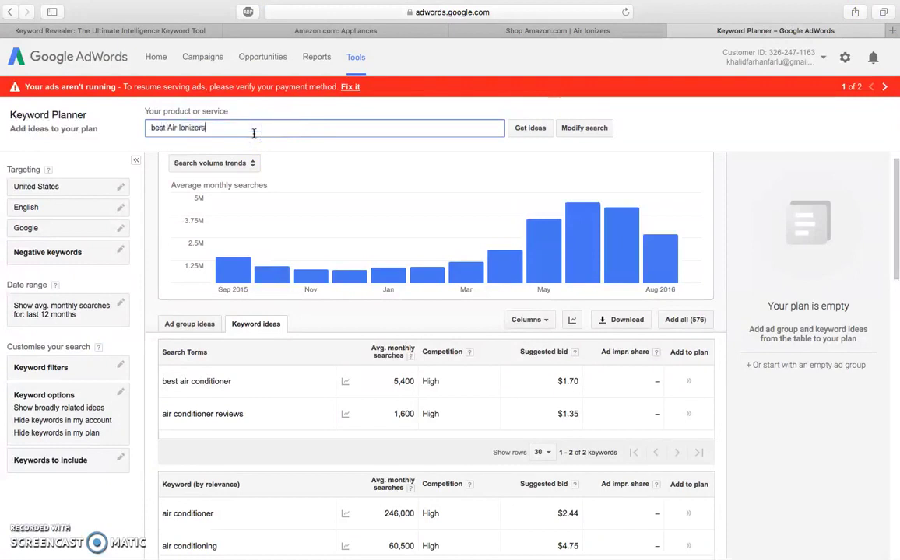
click(528, 126)
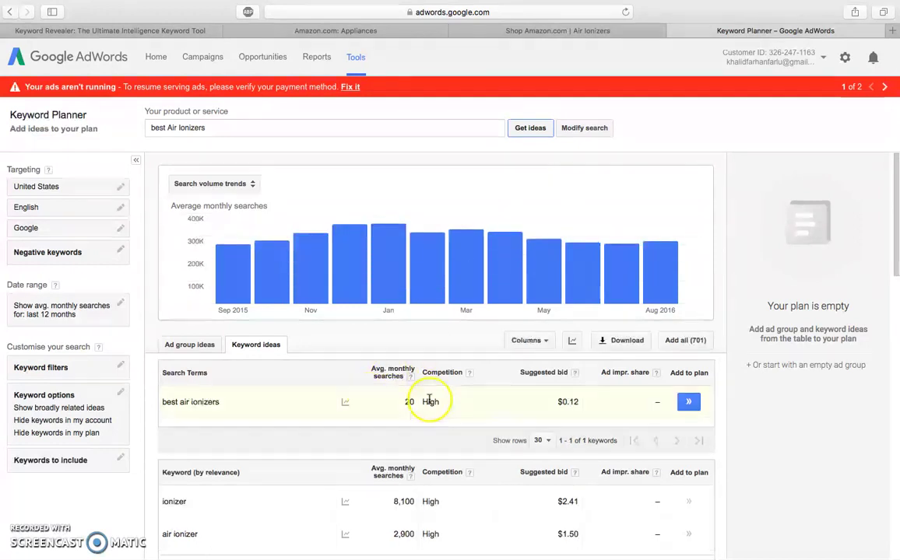
scroll(408, 399, down, 3)
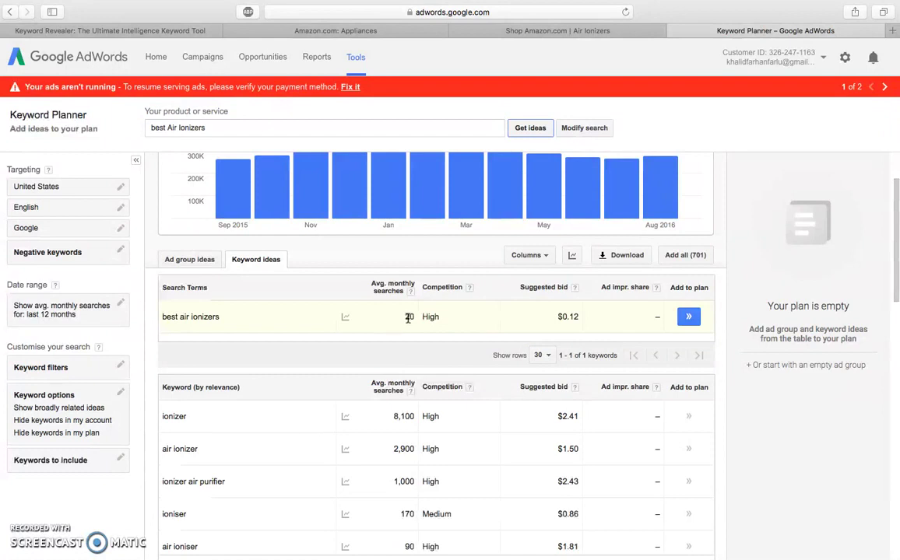
Step: Return to Amazon's Air Purifiers page and look through its subcategories and featured deals
mouse_move(616, 20)
click(558, 46)
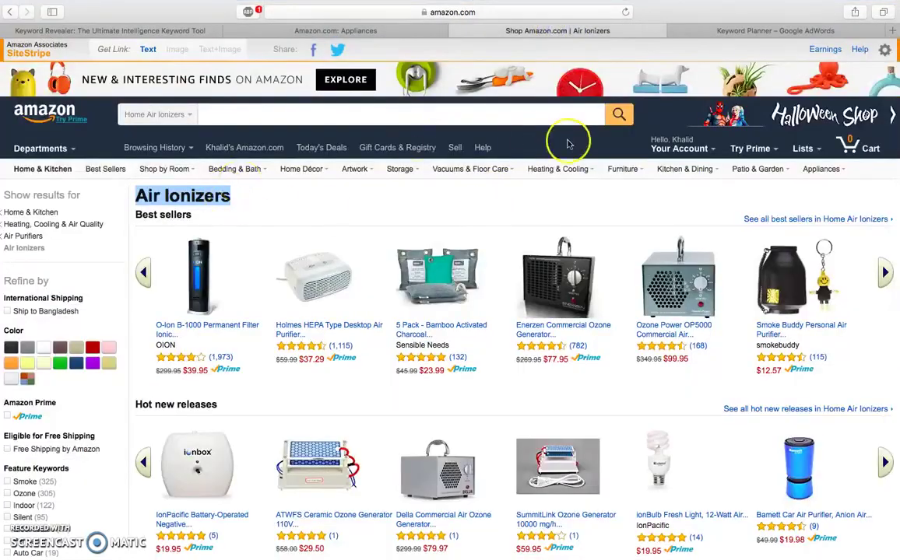
click(10, 12)
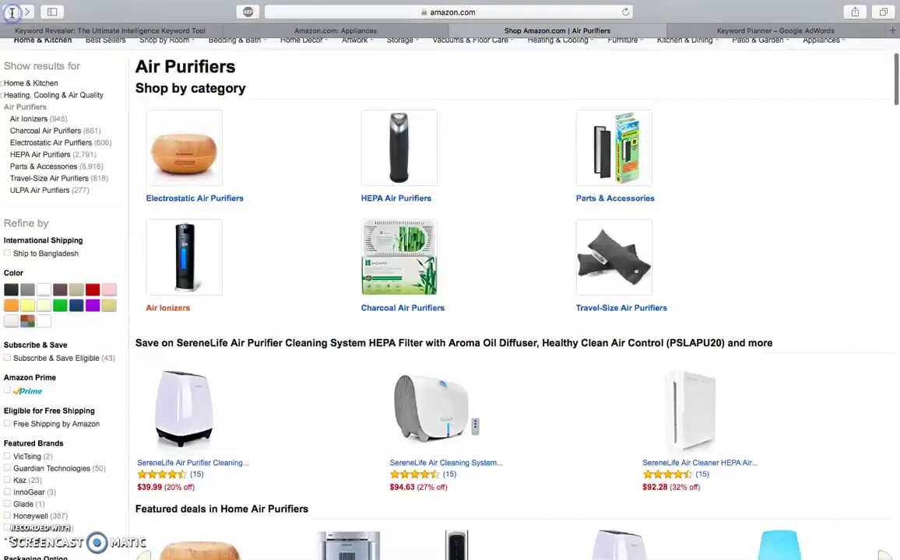
scroll(501, 203, down, 4)
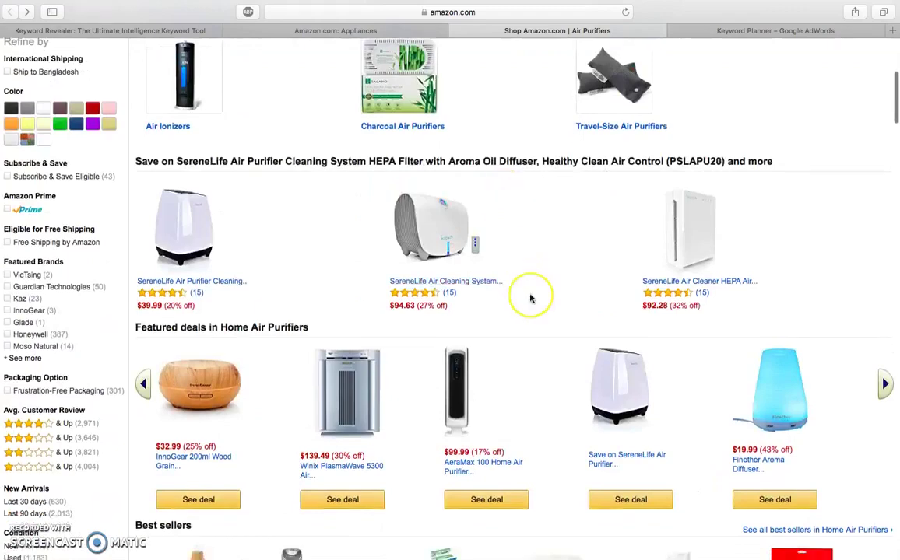
scroll(530, 297, down, 10)
scroll(530, 299, up, 15)
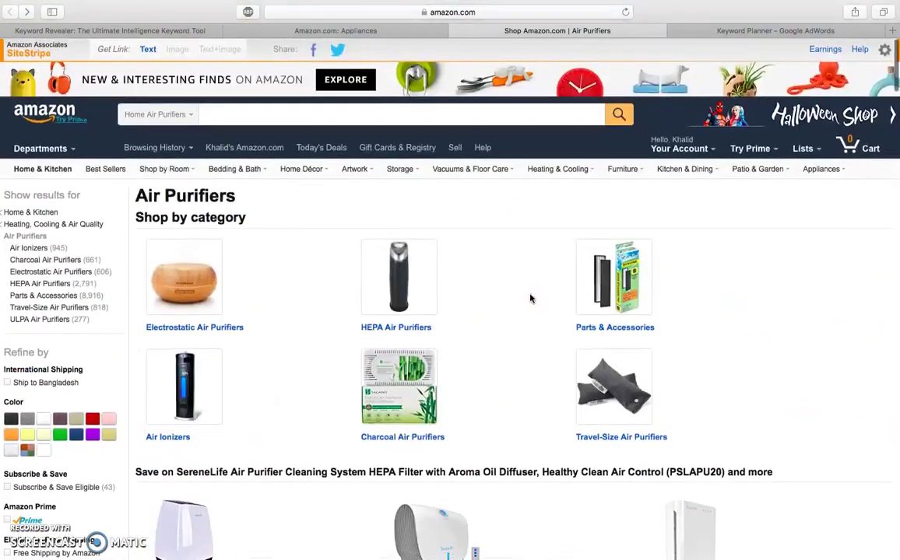
scroll(224, 419, down, 7)
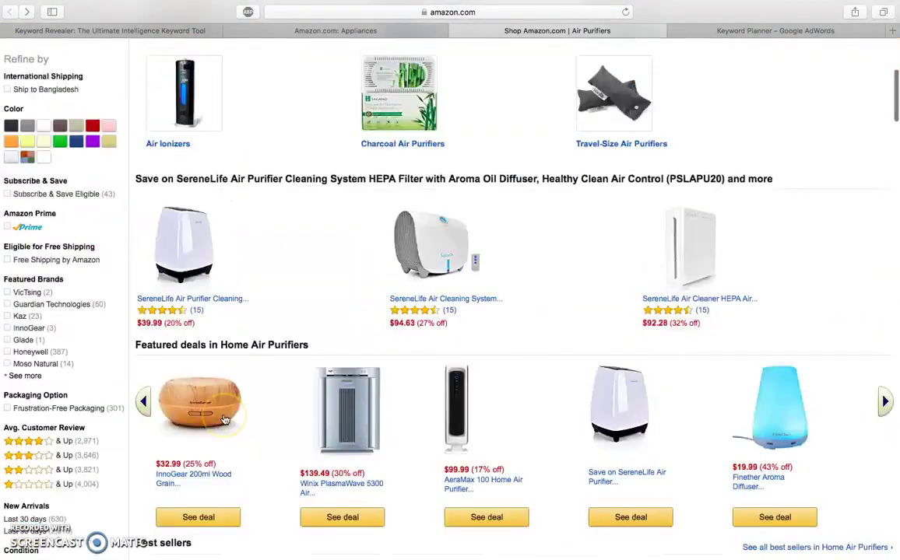
scroll(369, 315, up, 7)
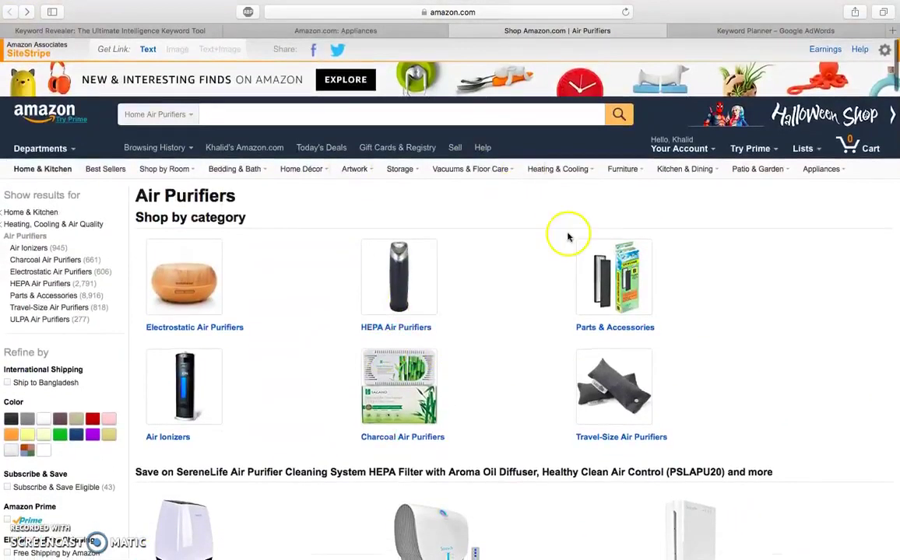
Step: Look through the individual product listings on the Air Purifiers page for further niche product ideas
click(764, 30)
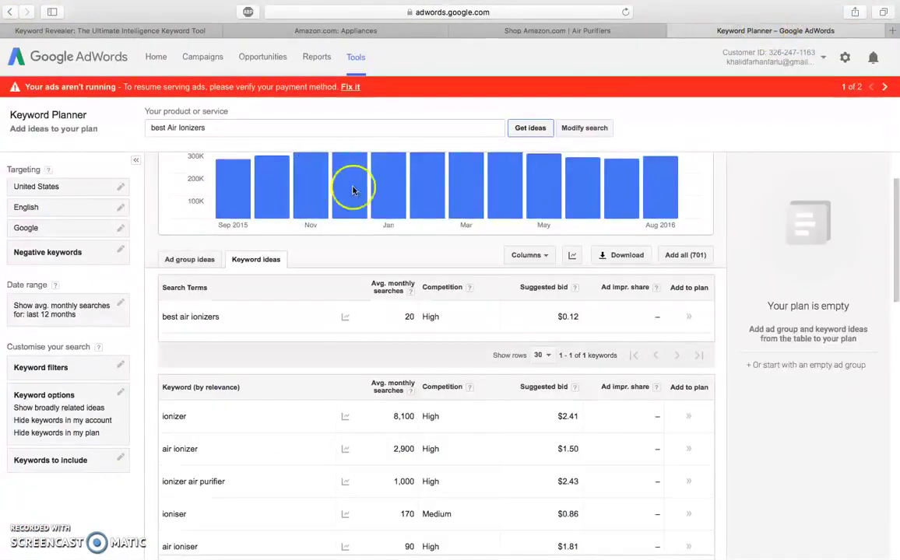
click(569, 31)
scroll(486, 425, down, 15)
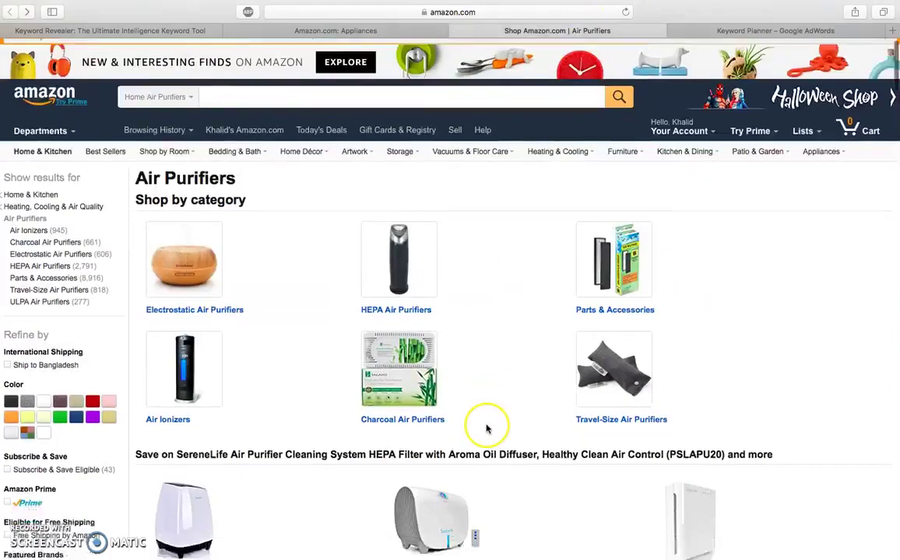
scroll(486, 428, down, 5)
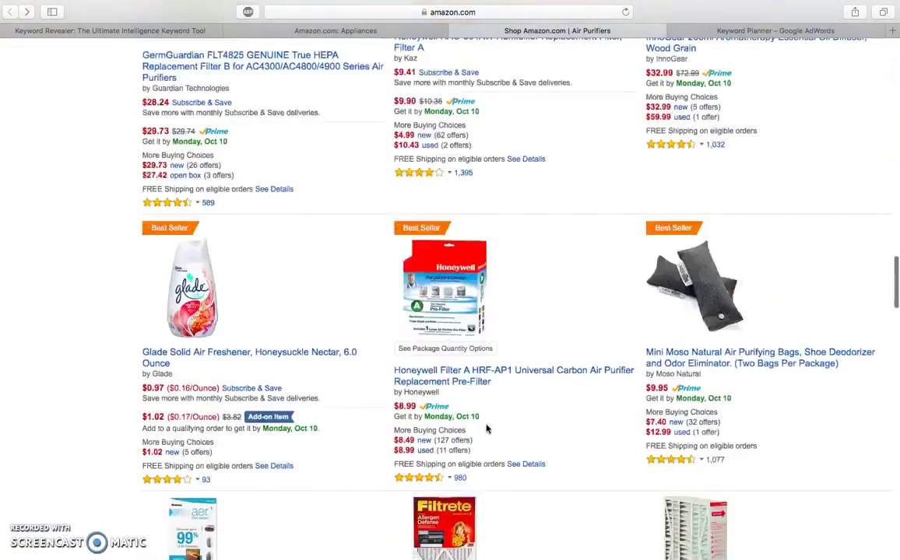
scroll(486, 428, down, 10)
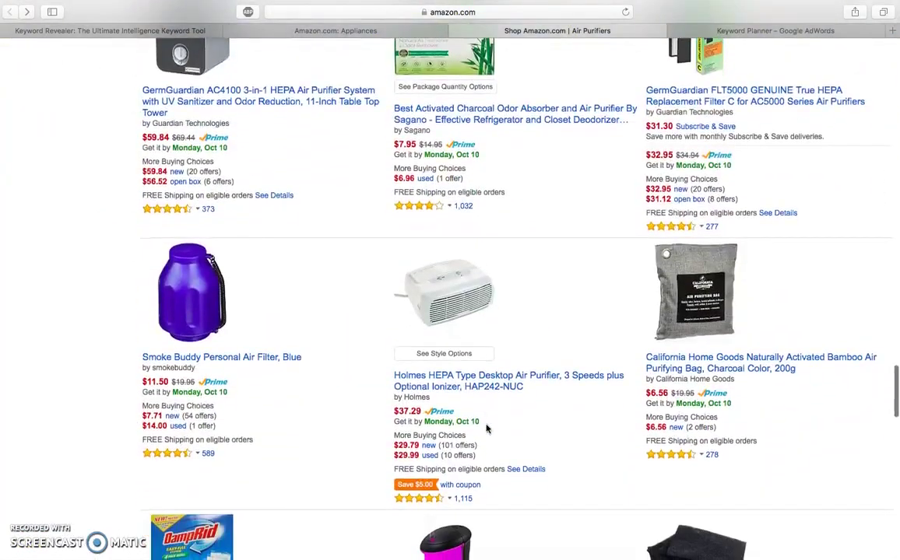
scroll(486, 427, up, 1)
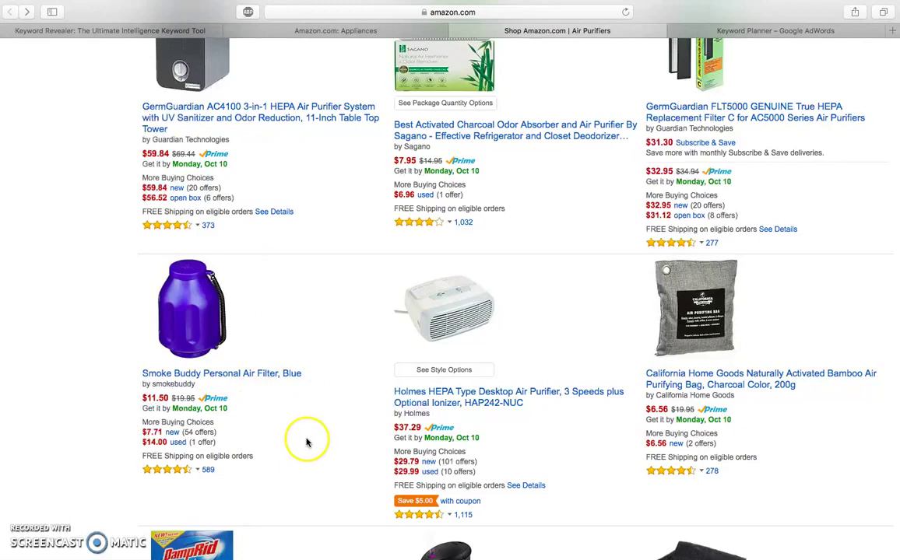
Step: Get Keyword Planner ideas for "best personal air filter"
click(736, 31)
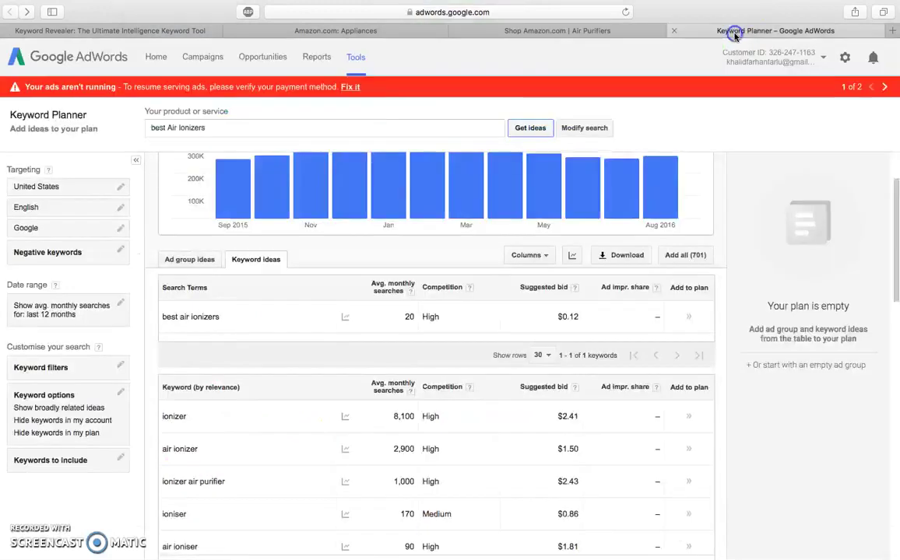
double_click(288, 131)
key(BackSpace)
key(BackSpace)
key(BackSpace)
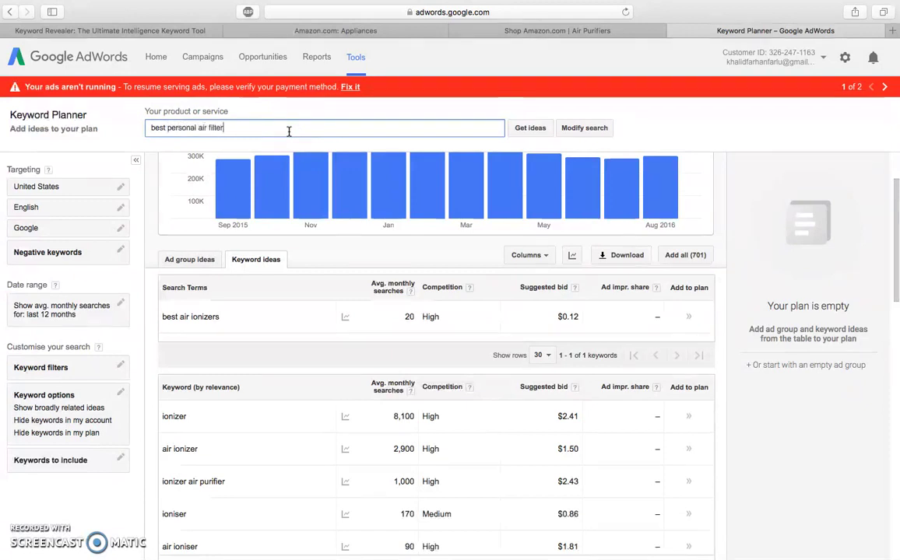
key(Return)
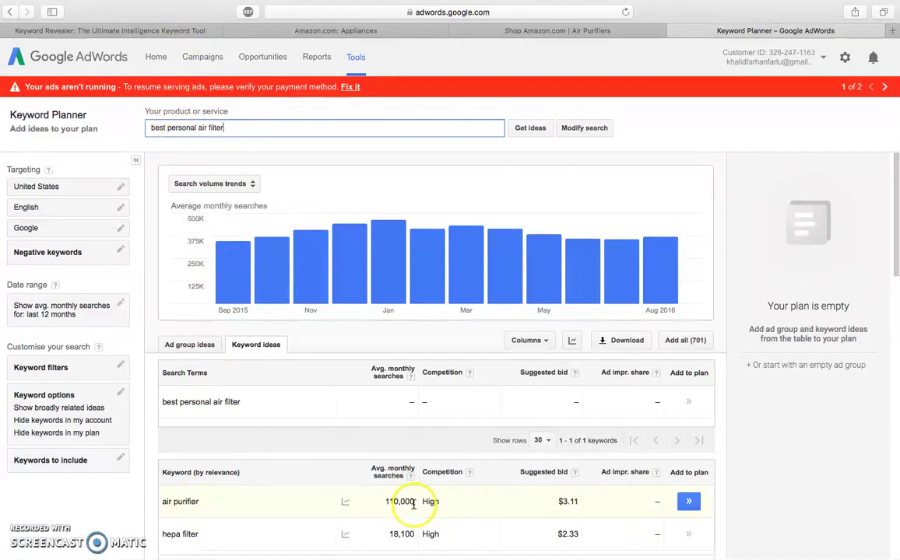
Step: Get Keyword Planner ideas for "best air purifier" and check its average monthly searches and related keywords
click(177, 128)
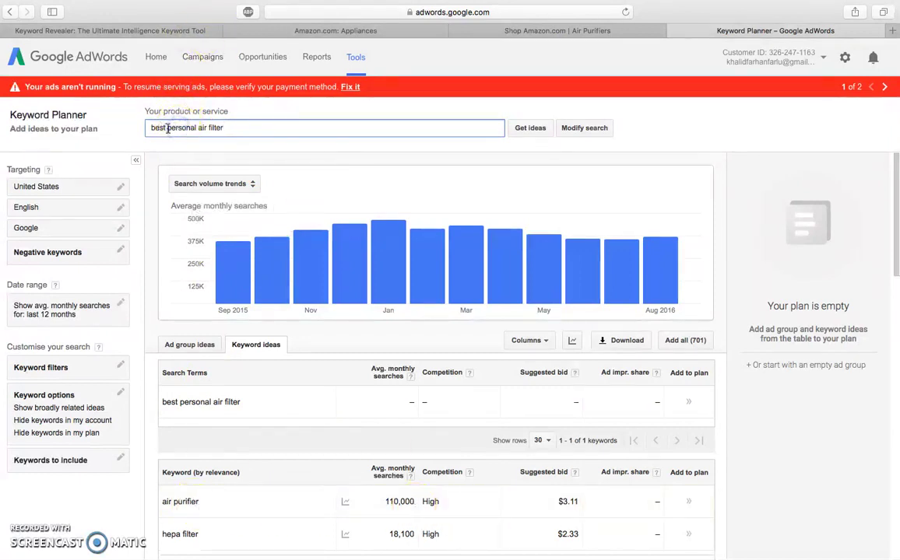
drag(167, 128, 249, 128)
text(air purifier)
key(Return)
click(471, 212)
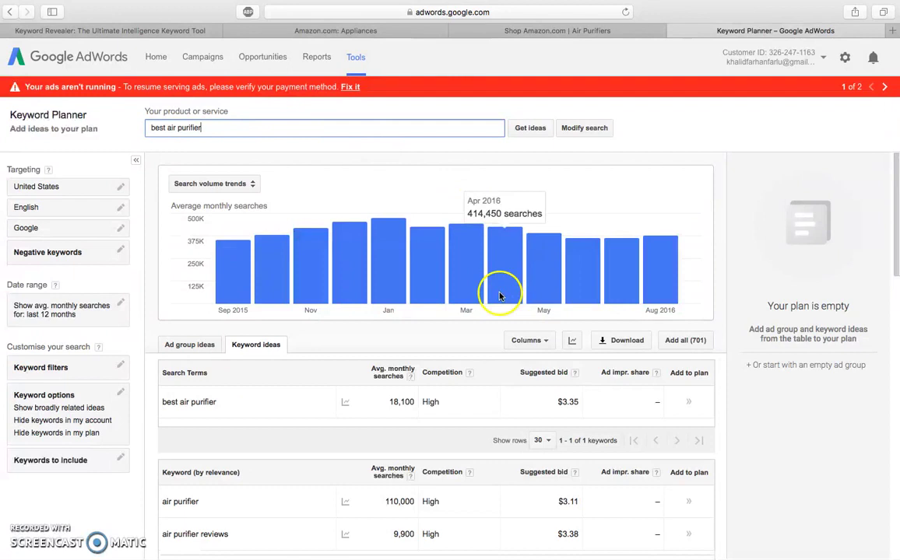
drag(382, 406, 411, 403)
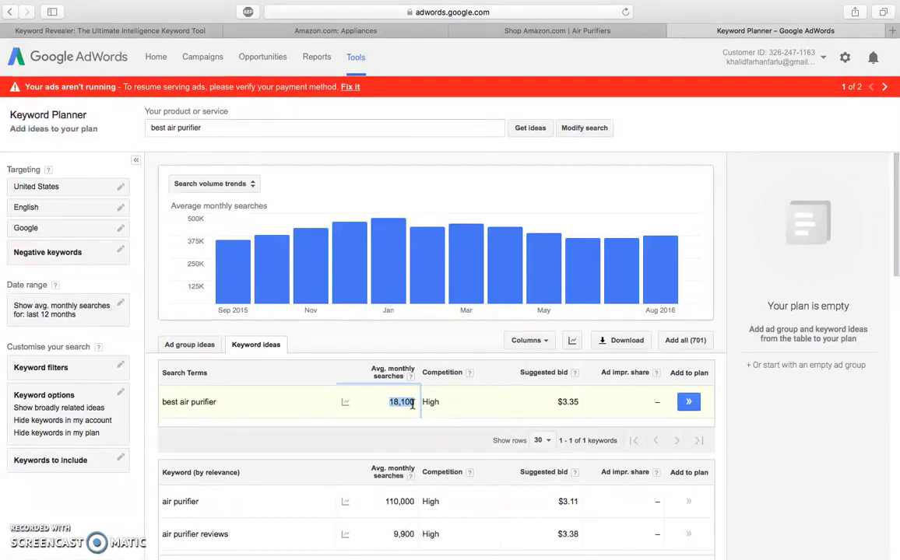
scroll(412, 404, down, 3)
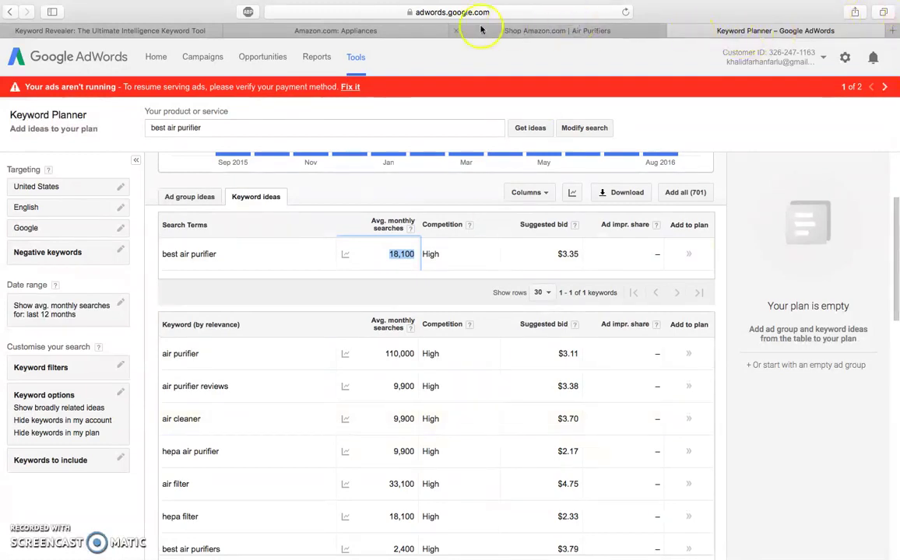
Step: Close the Air Purifiers page and return to Amazon's Appliances page
click(454, 31)
click(371, 32)
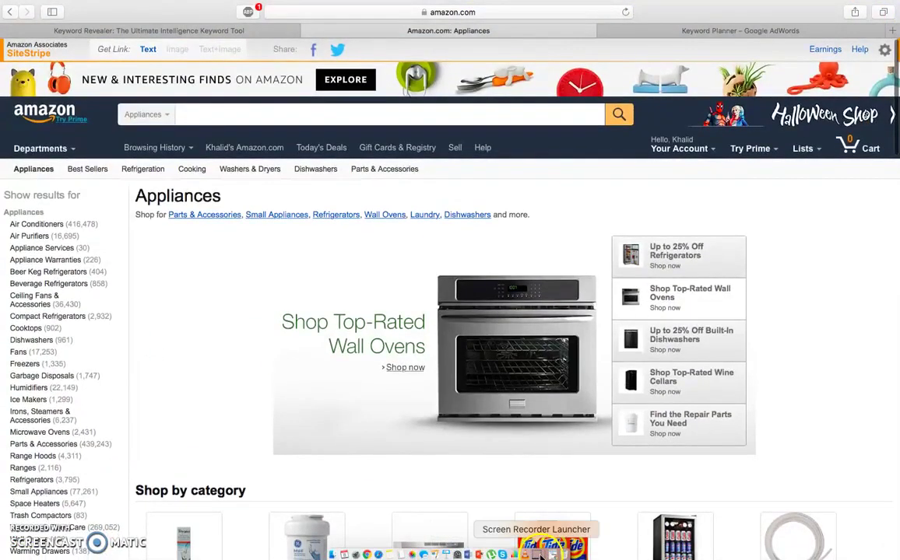
click(540, 555)
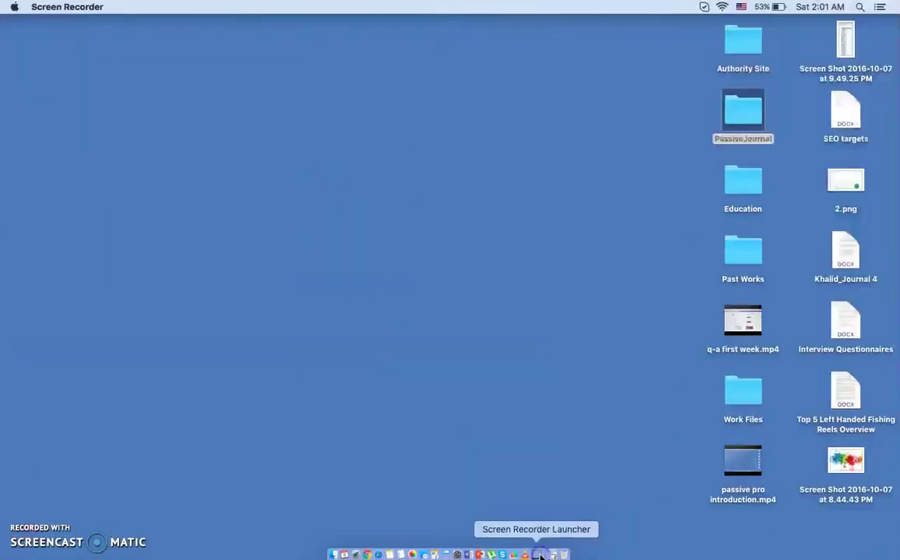
click(377, 555)
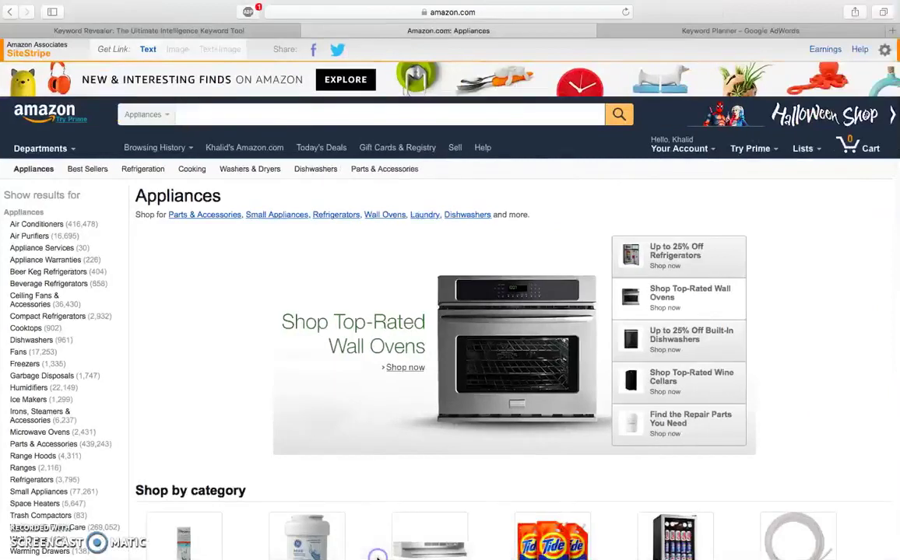
Step: Switch Amazon's search department to Sports & Outdoors and open that department's page
click(165, 116)
scroll(211, 165, down, 5)
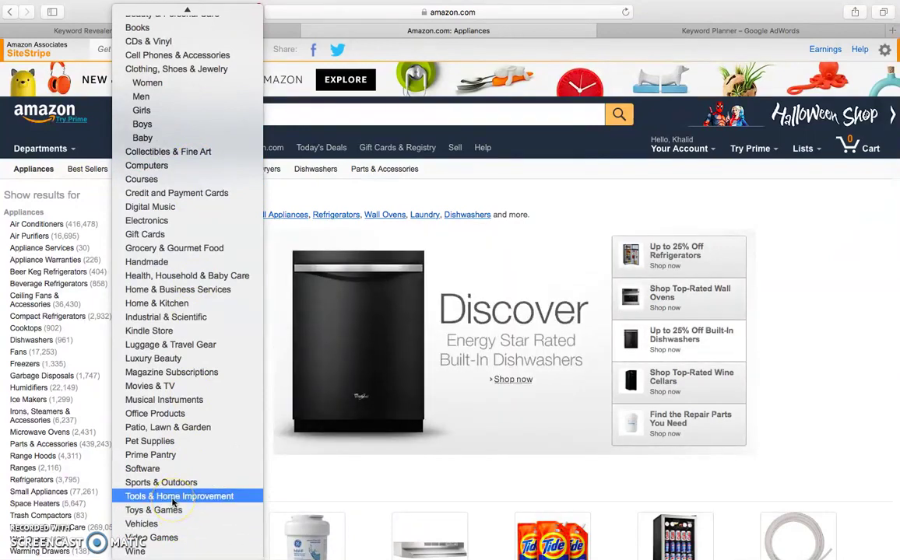
click(160, 483)
click(627, 121)
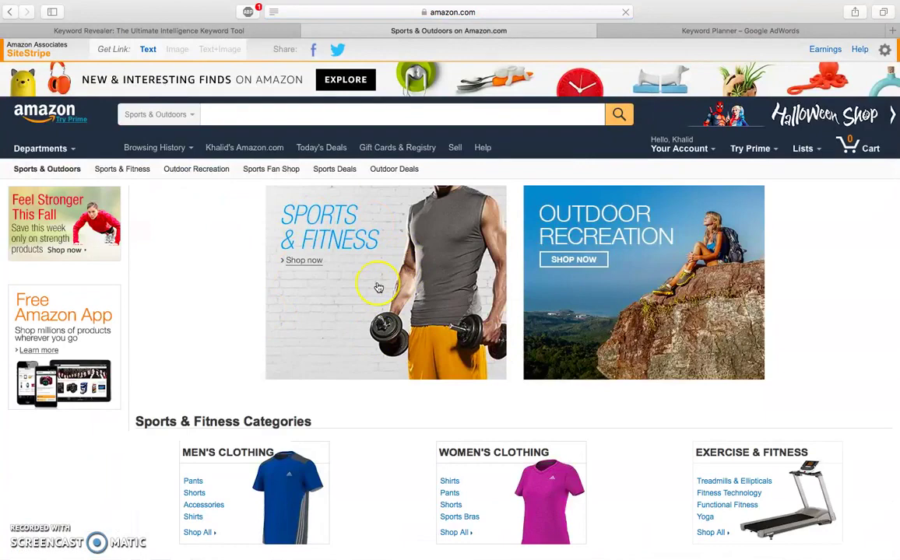
Step: Look through the Sports & Fitness categories and open the full Leisure Sports & Games range
scroll(379, 288, down, 5)
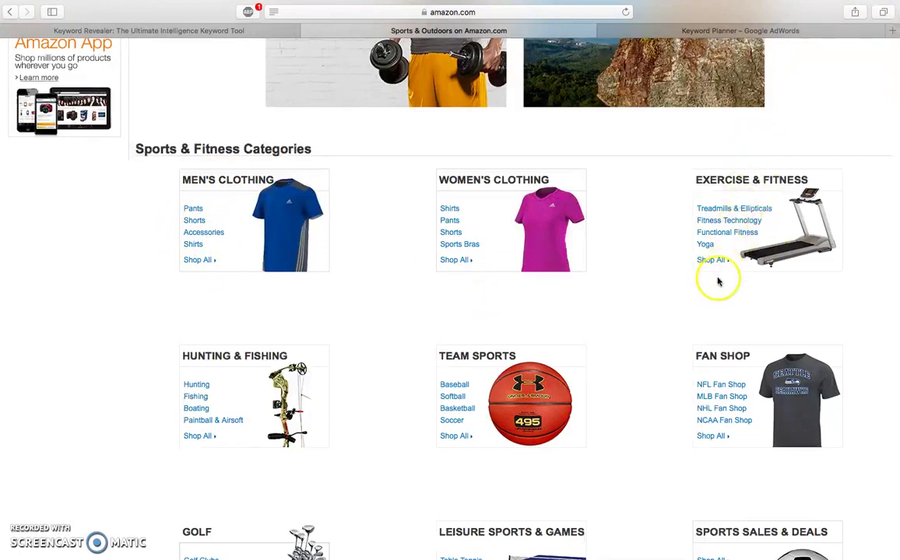
scroll(753, 251, down, 3)
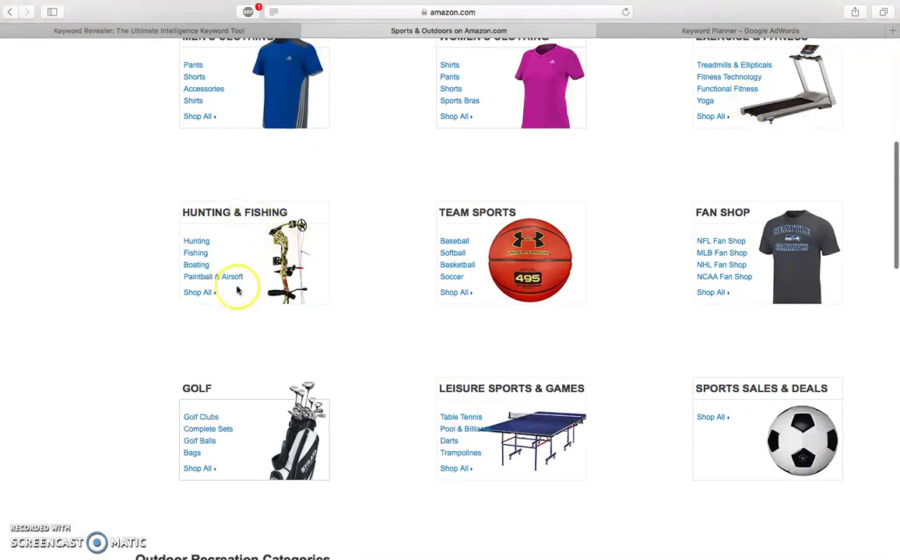
scroll(238, 302, down, 2)
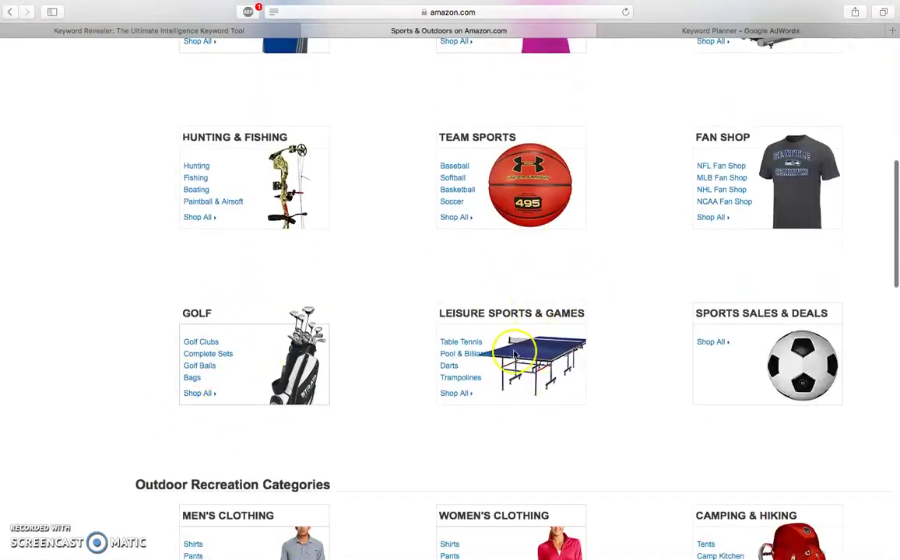
click(454, 395)
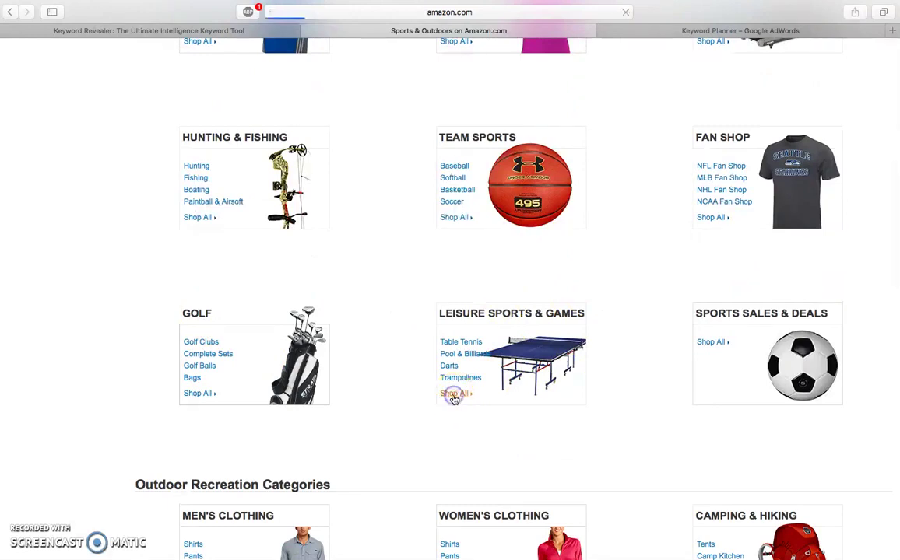
Step: Open the Table Tennis category from the Leisure Sports & Game Room categories and view its subcategories
scroll(455, 401, down, 10)
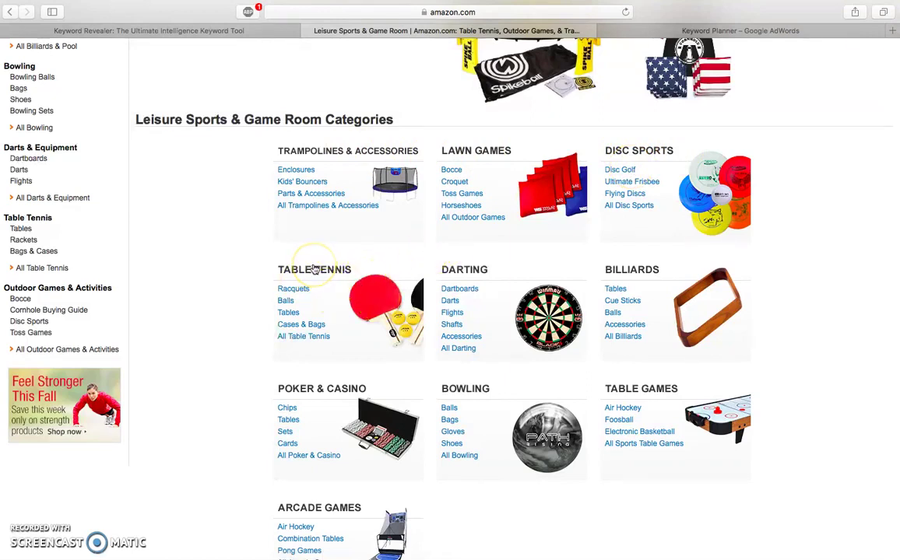
scroll(314, 269, down, 3)
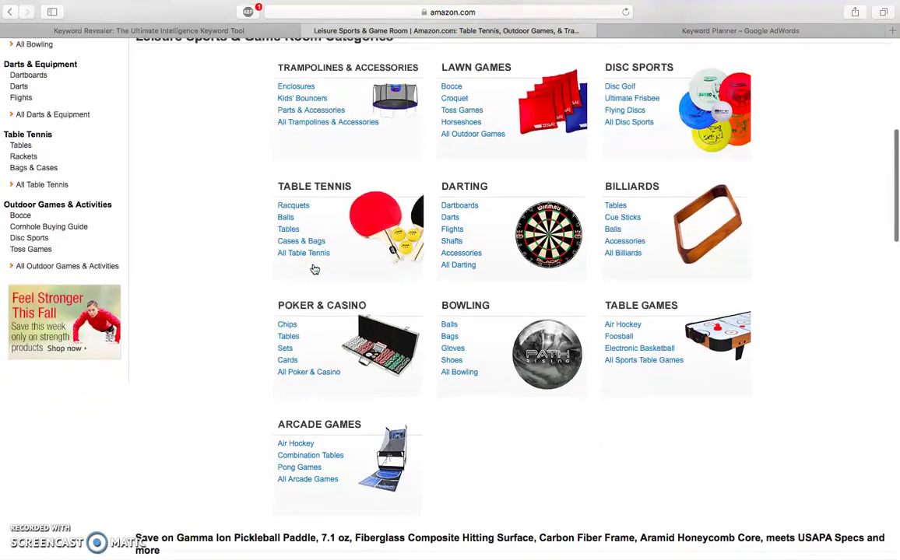
click(330, 182)
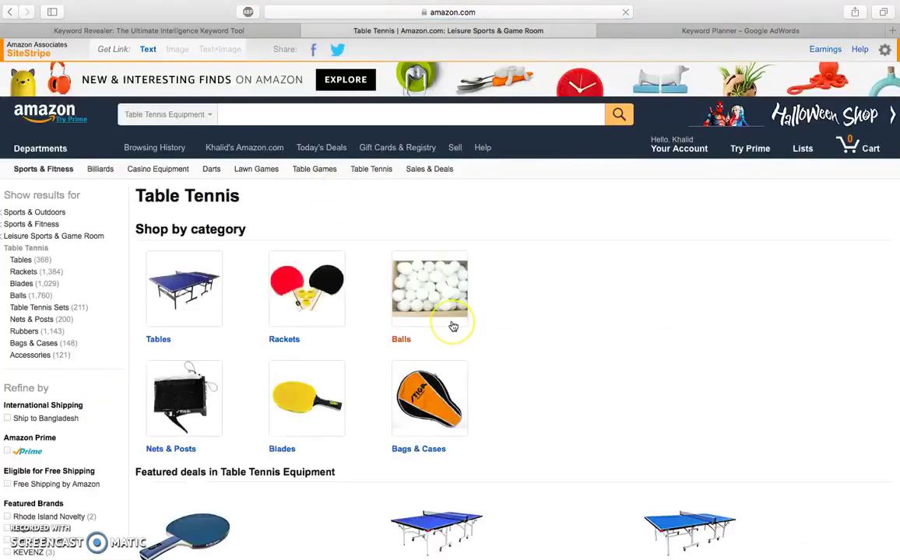
scroll(453, 327, down, 3)
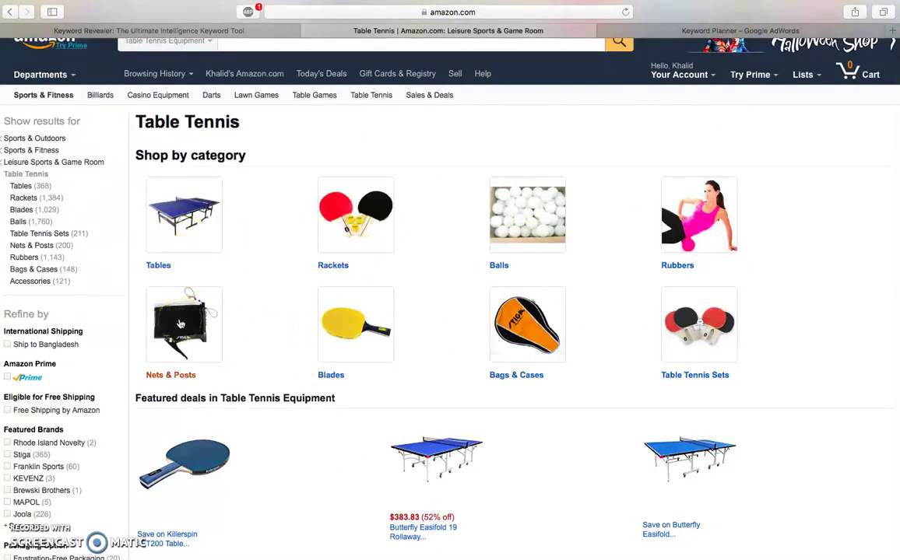
Step: Open Amazon's Table Tennis Tables category, then switch to Keyword Planner and get ideas for "best table tennis table"
scroll(380, 402, down, 3)
scroll(311, 311, up, 2)
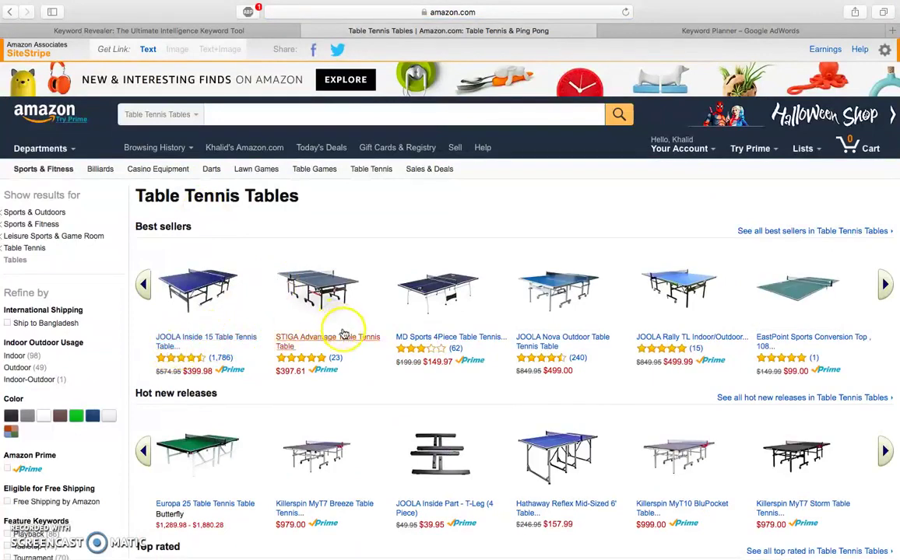
click(759, 29)
triple_click(229, 128)
text(best table tennis table)
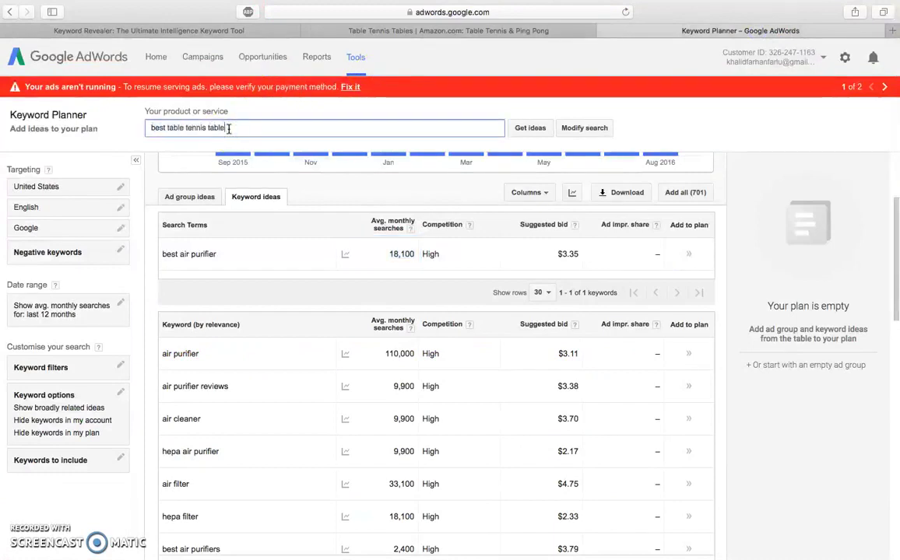
key(Return)
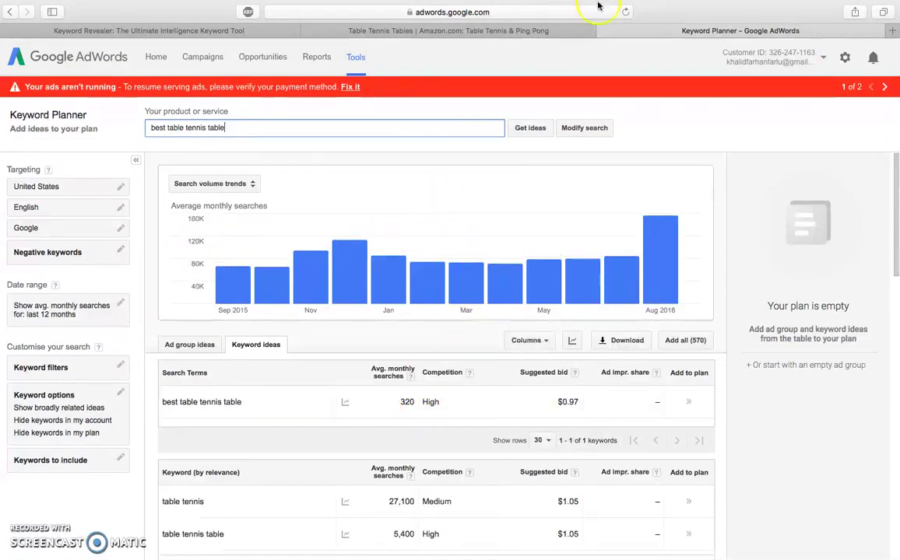
Step: Glance back at Amazon's table listings, then get Keyword Planner ideas for "table tennis table reviews"
click(531, 32)
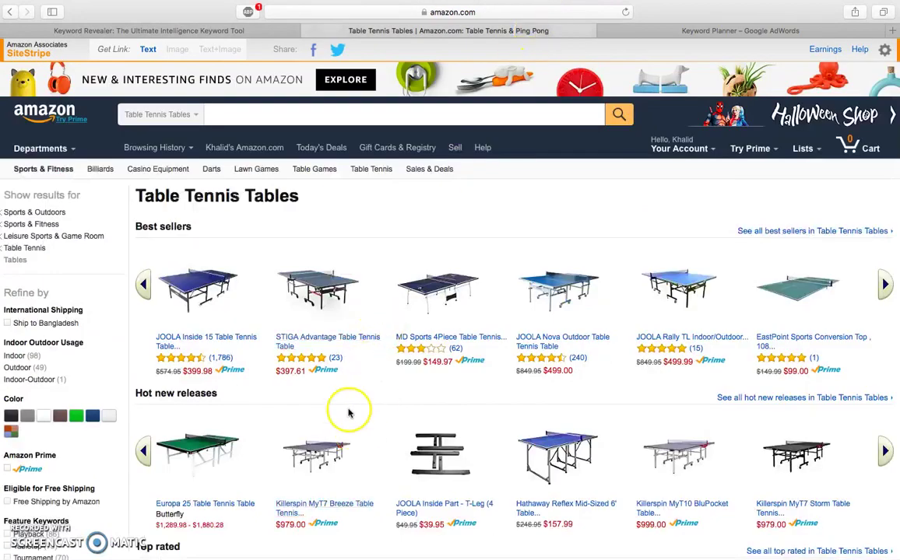
click(723, 31)
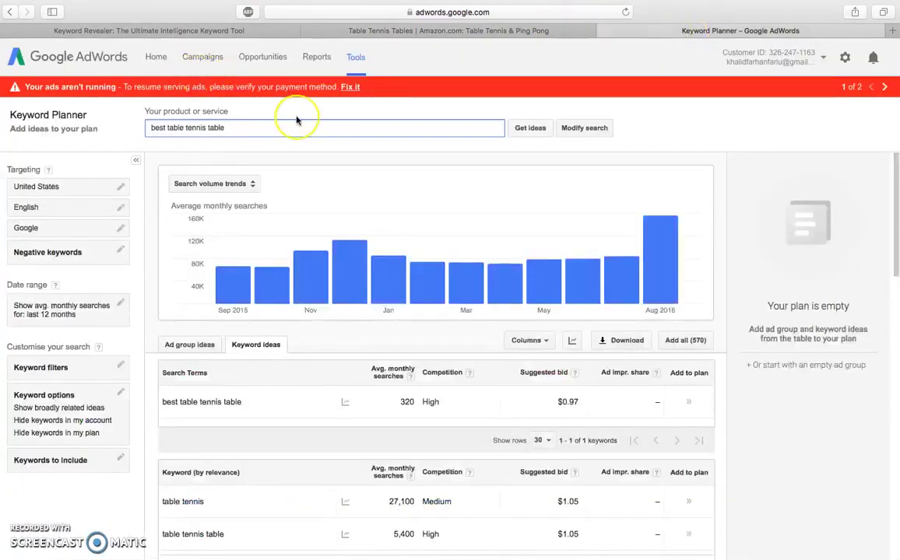
text(views)
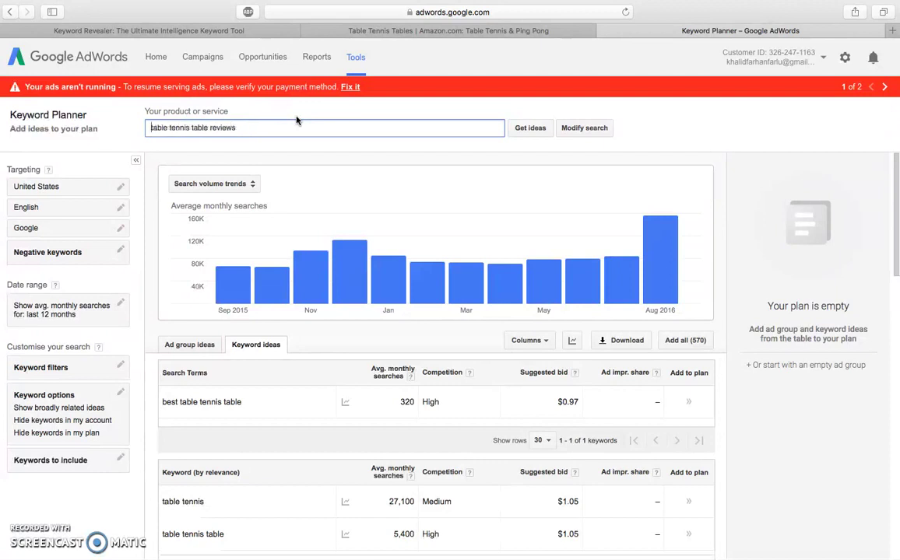
key(Return)
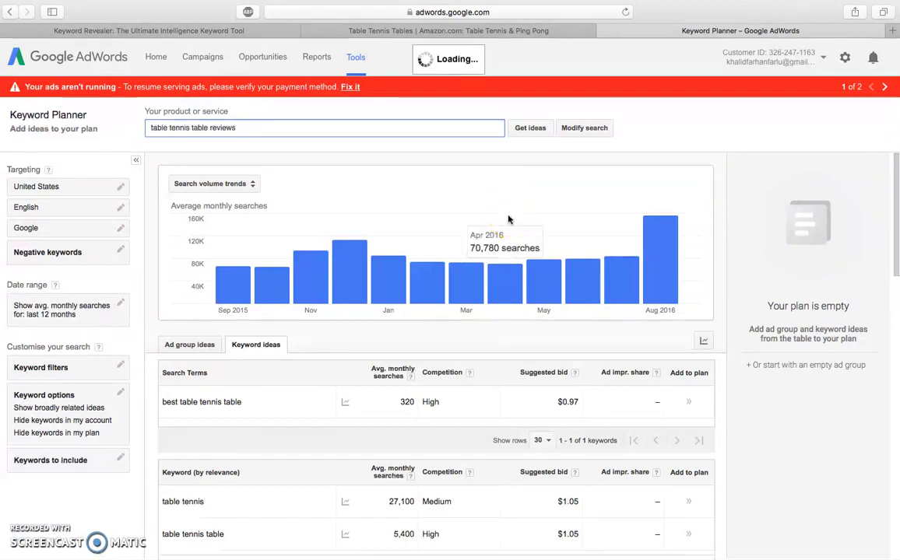
Step: Return to Amazon's Table Tennis page, look over its categories and open Rackets
click(507, 31)
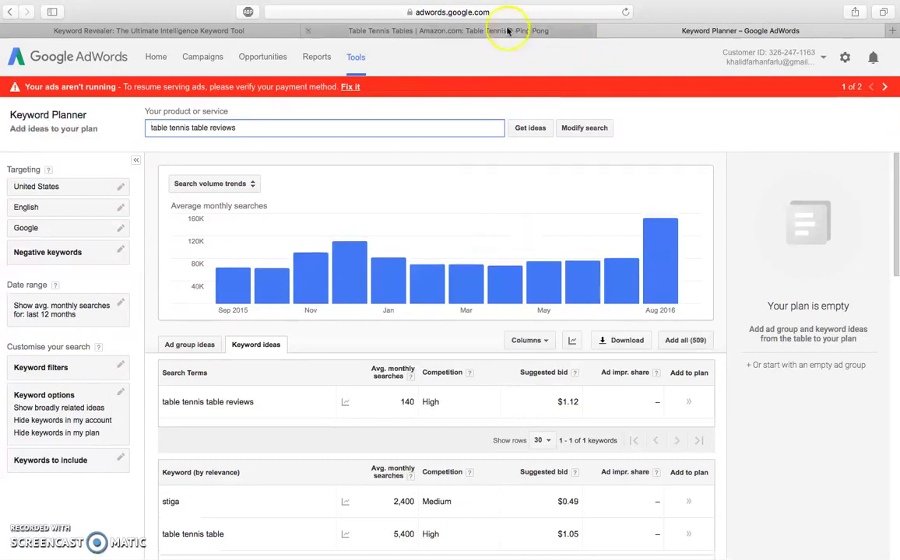
click(12, 14)
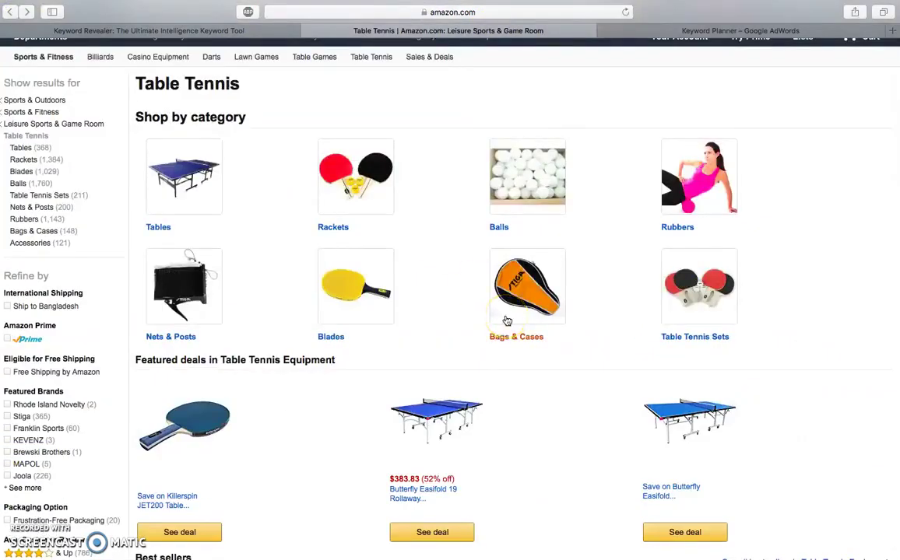
scroll(312, 458, down, 3)
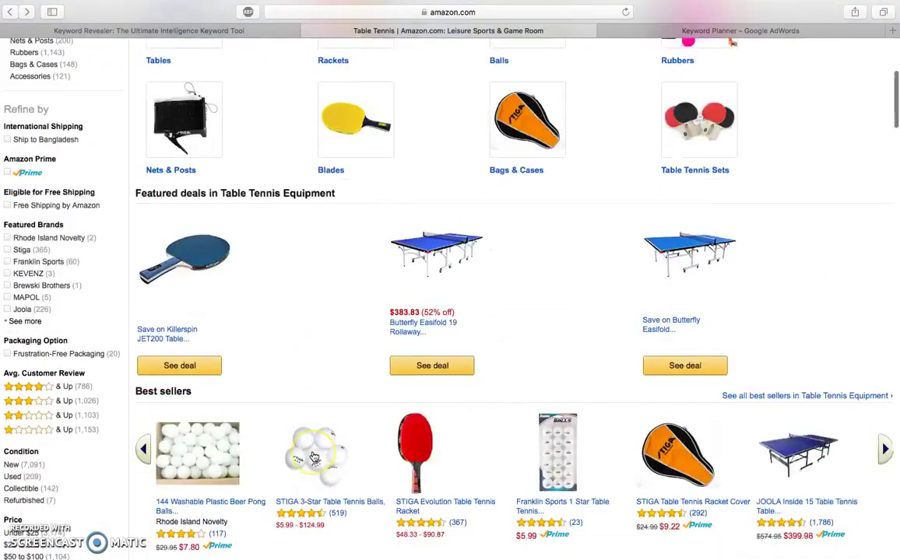
scroll(313, 457, up, 3)
click(345, 191)
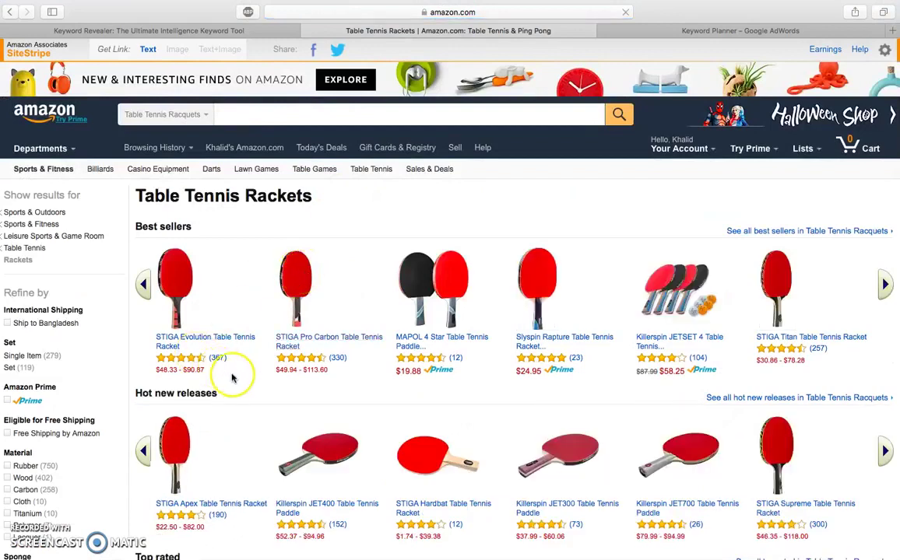
Step: Switch to Keyword Planner and get keyword ideas for "best table tennis racket"
click(728, 29)
triple_click(233, 127)
text(best table te)
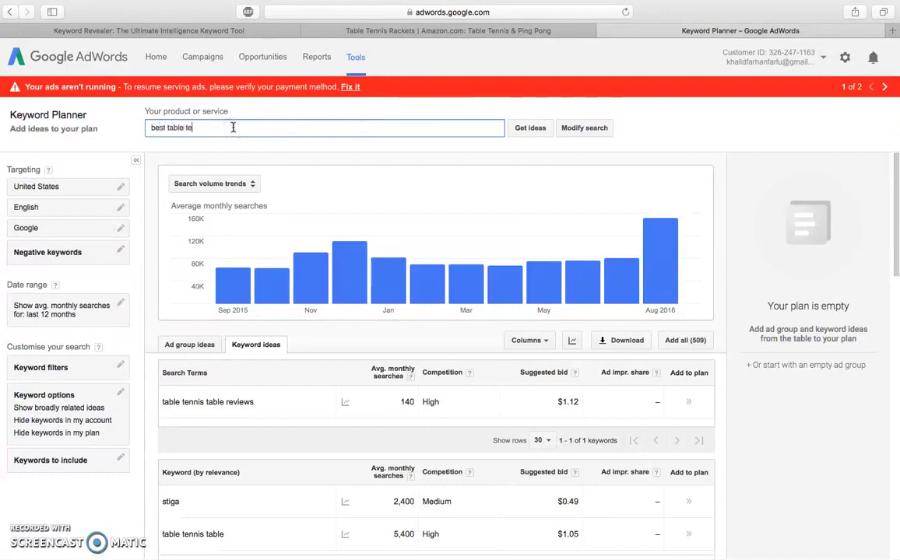
text(nnis racket)
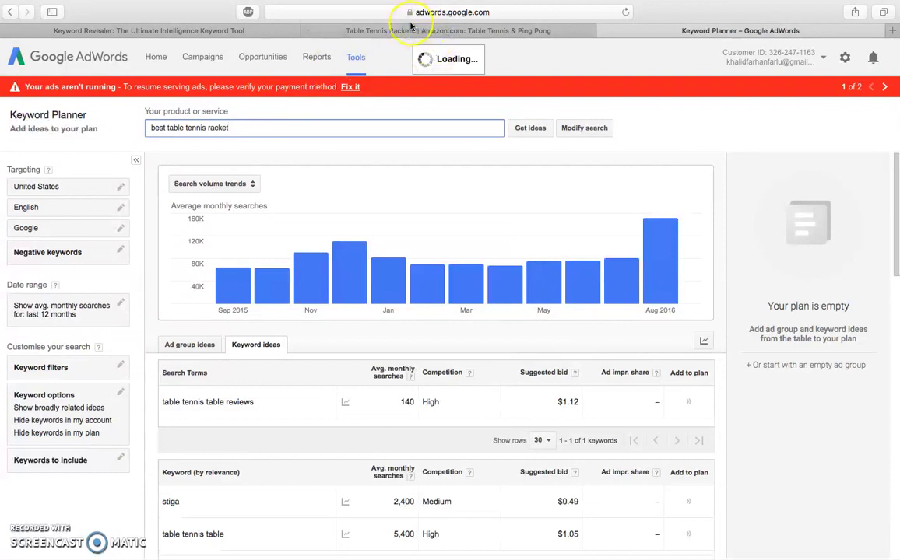
Step: Go back to Amazon's Leisure Sports & Game Room categories, open Bowling and view its subcategories
click(418, 29)
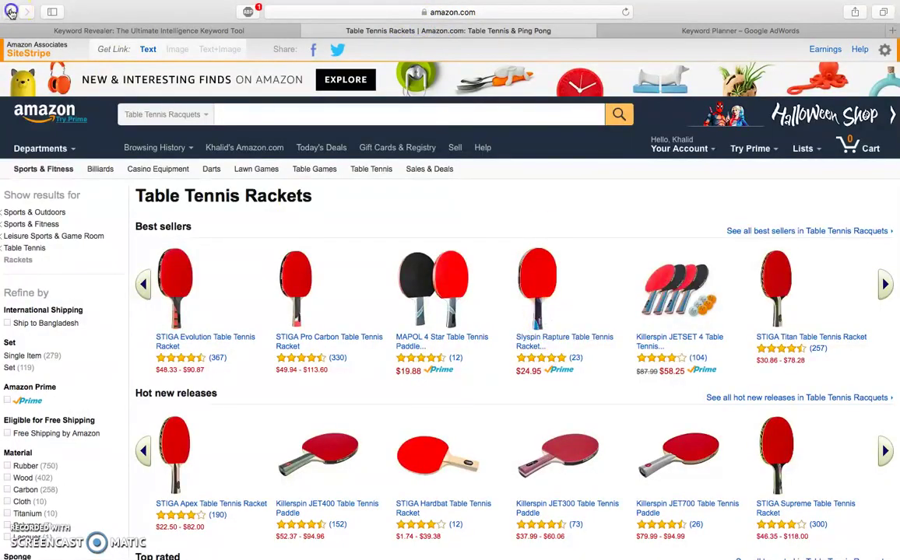
click(11, 13)
click(11, 13)
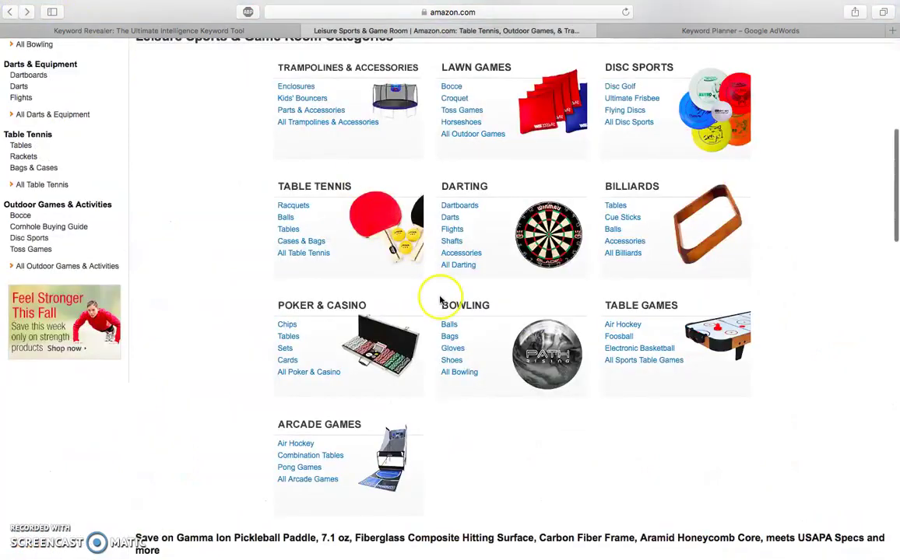
click(468, 309)
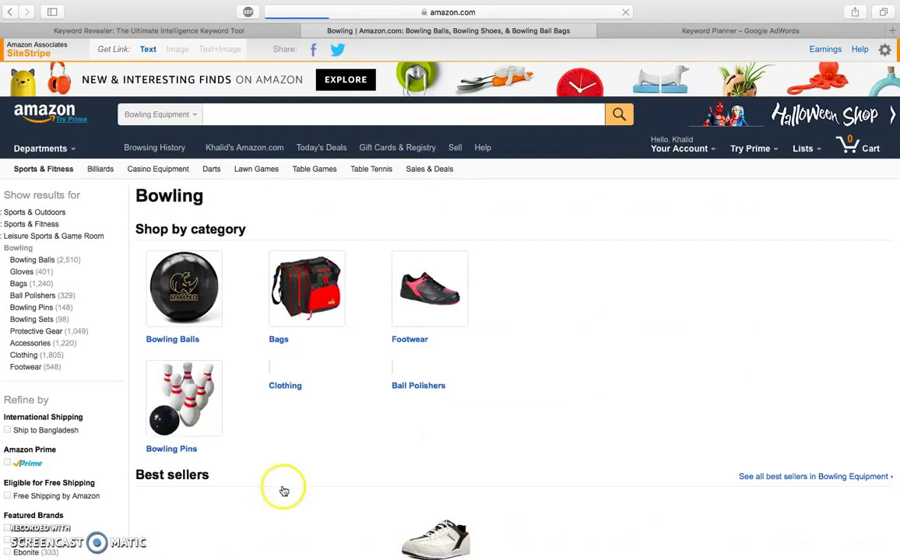
scroll(346, 474, down, 2)
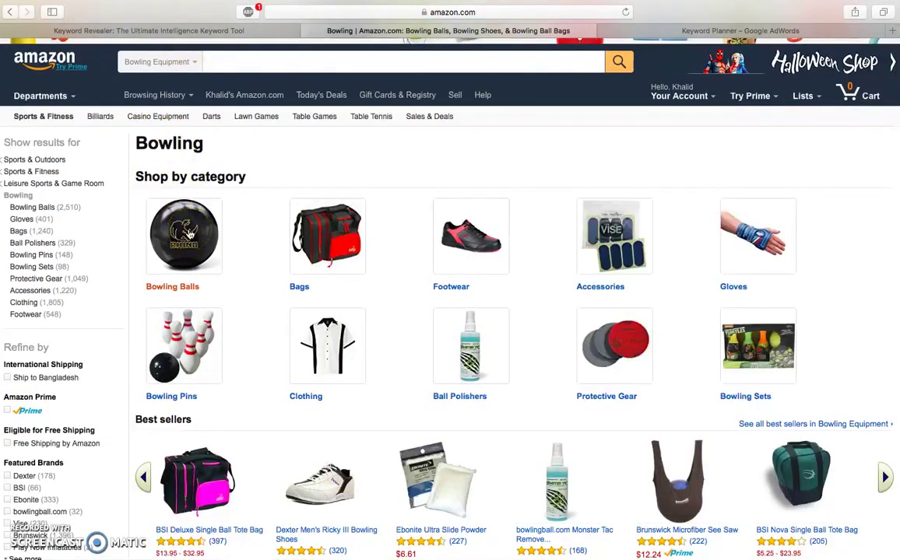
mouse_move(533, 555)
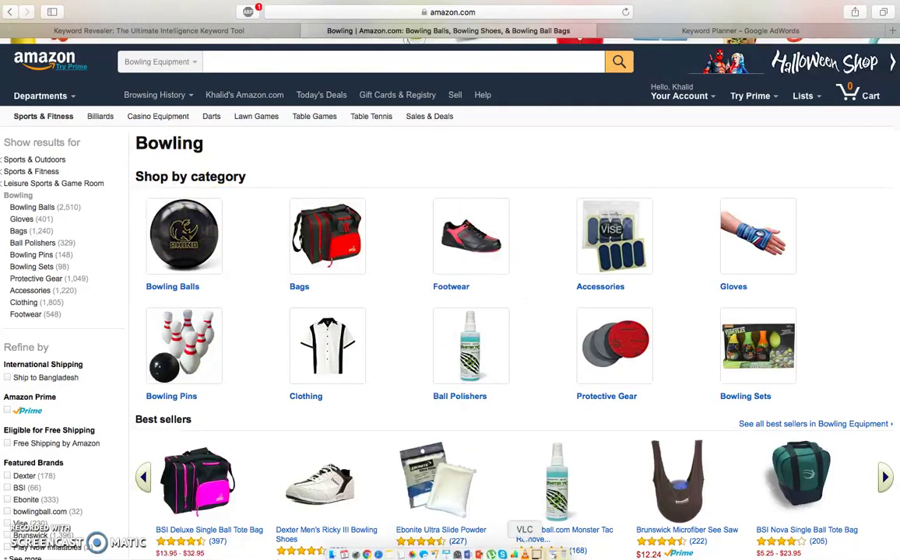
click(532, 555)
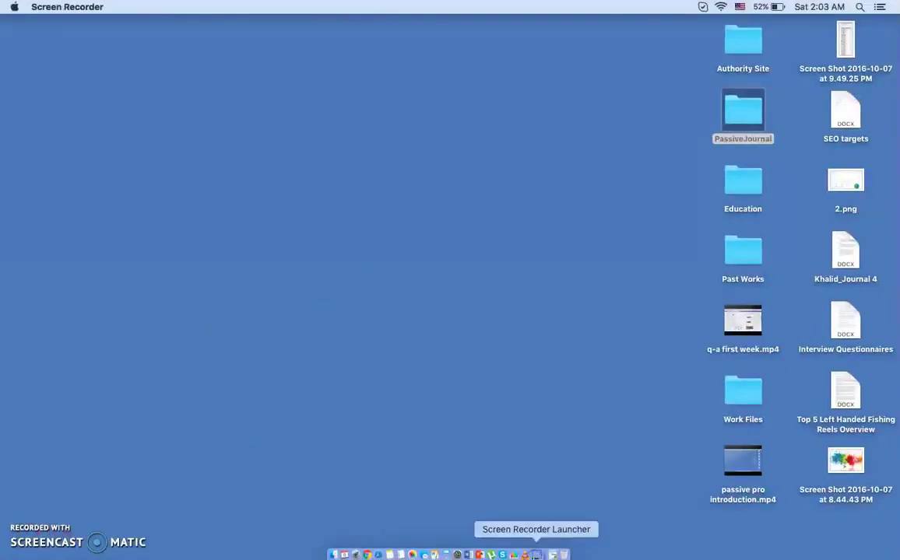